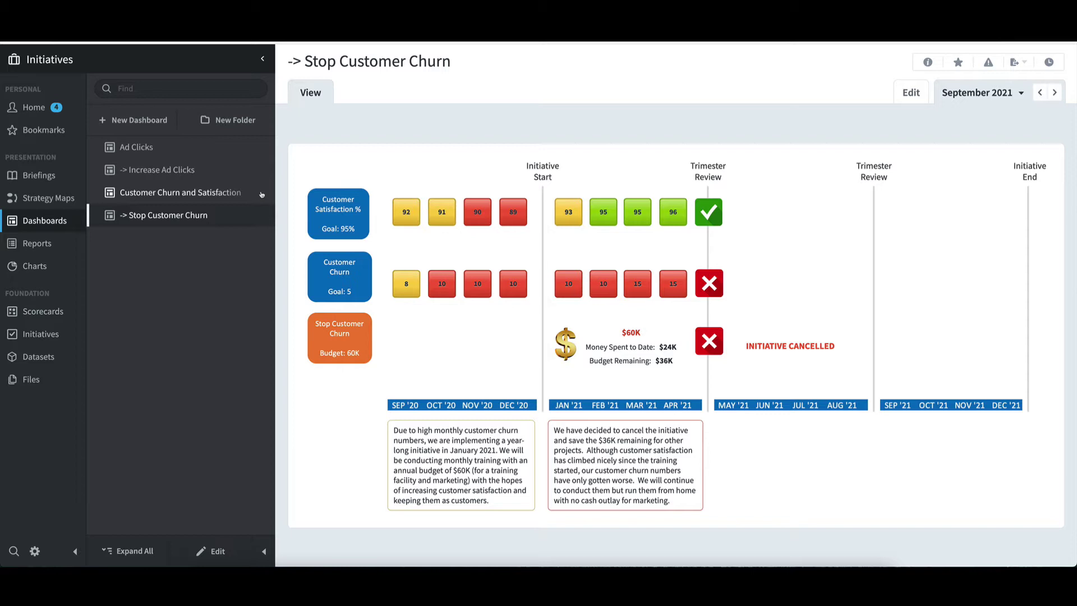
View the Customer Churn and Satisfaction dashboard and examine its 2020 monthly trends.
left_click(212, 196)
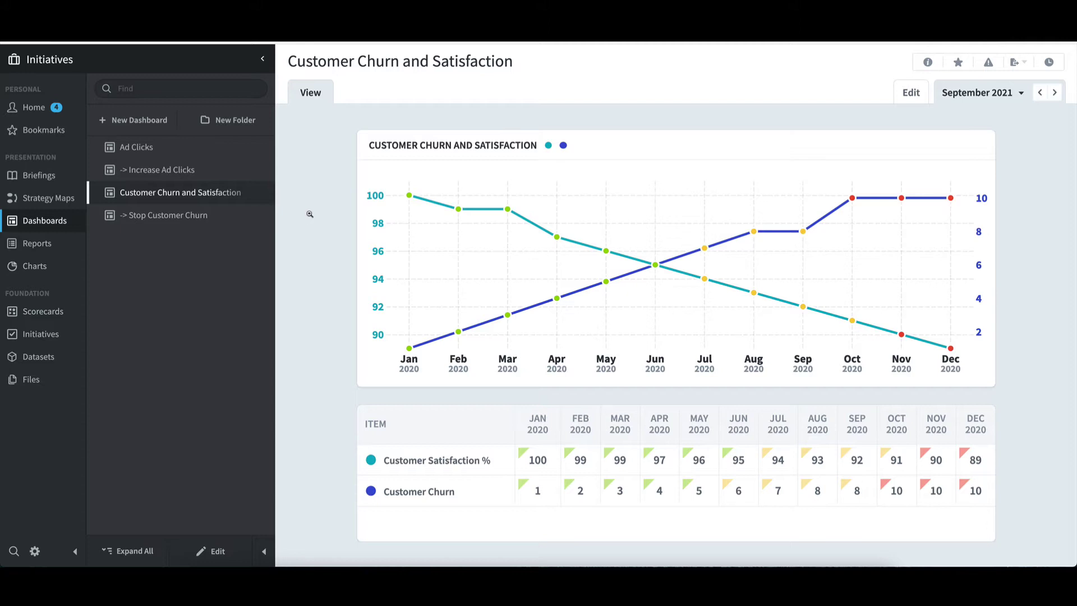
mouse_move(407, 198)
Review the Stop Customer Churn initiative and its Rent Training Facility, Advertising/Marketing and End Training Program items.
left_click(47, 336)
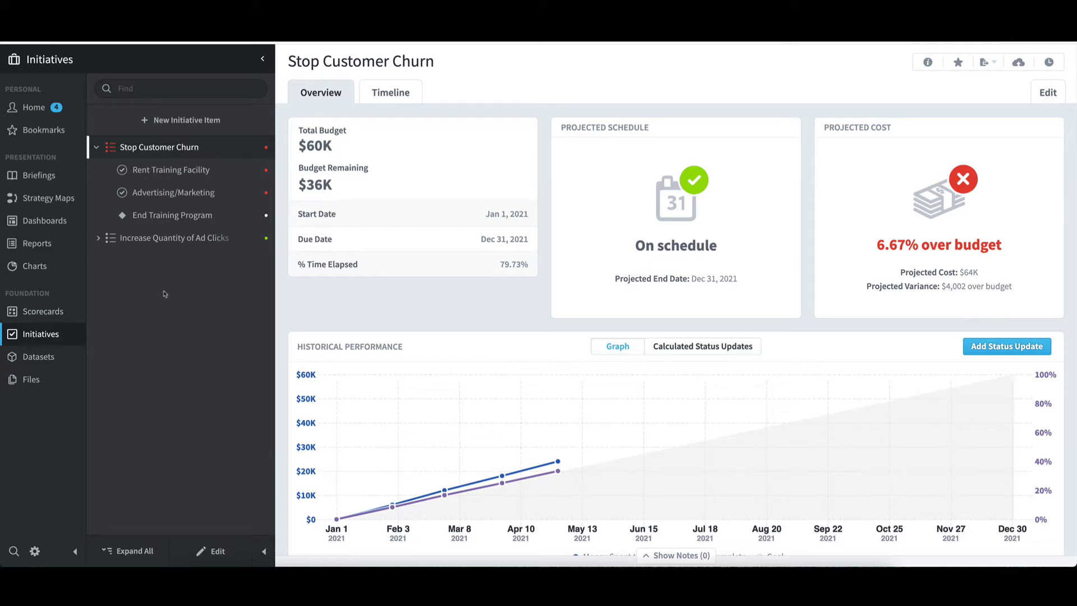
left_click(181, 171)
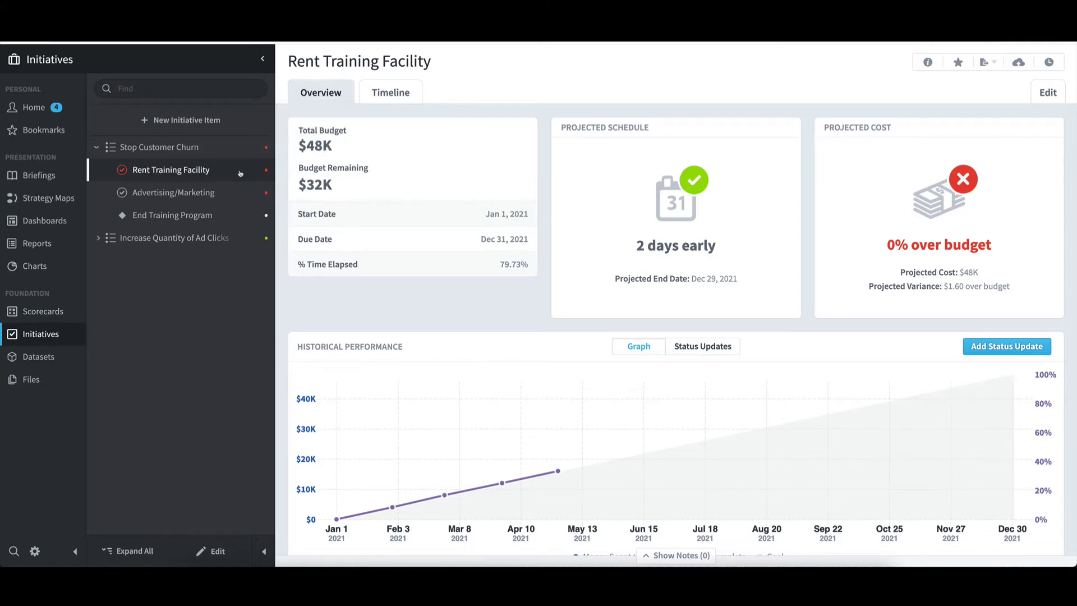
left_click(204, 193)
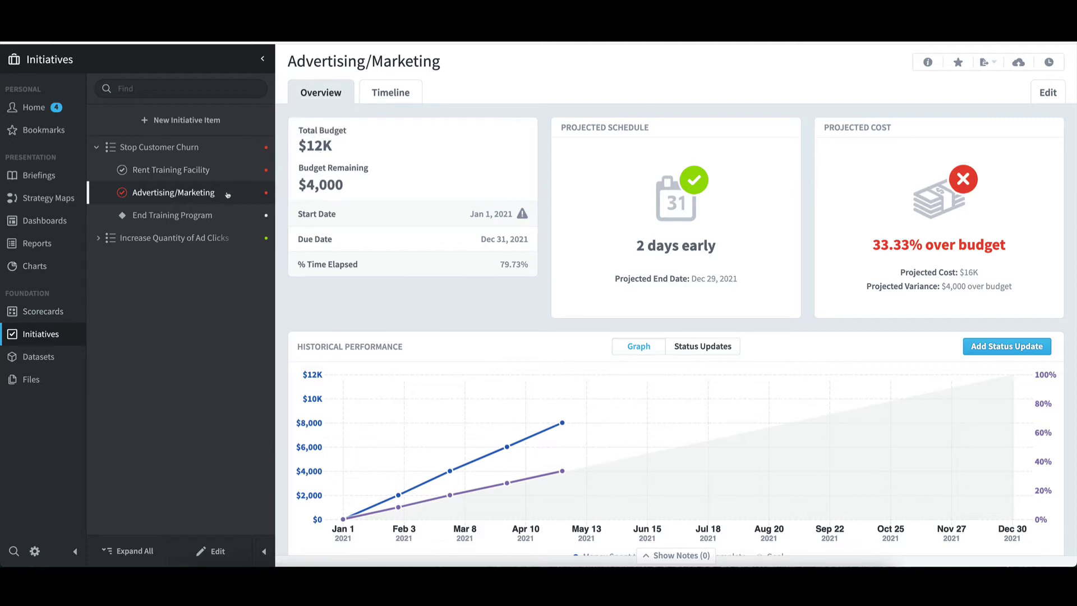
left_click(202, 217)
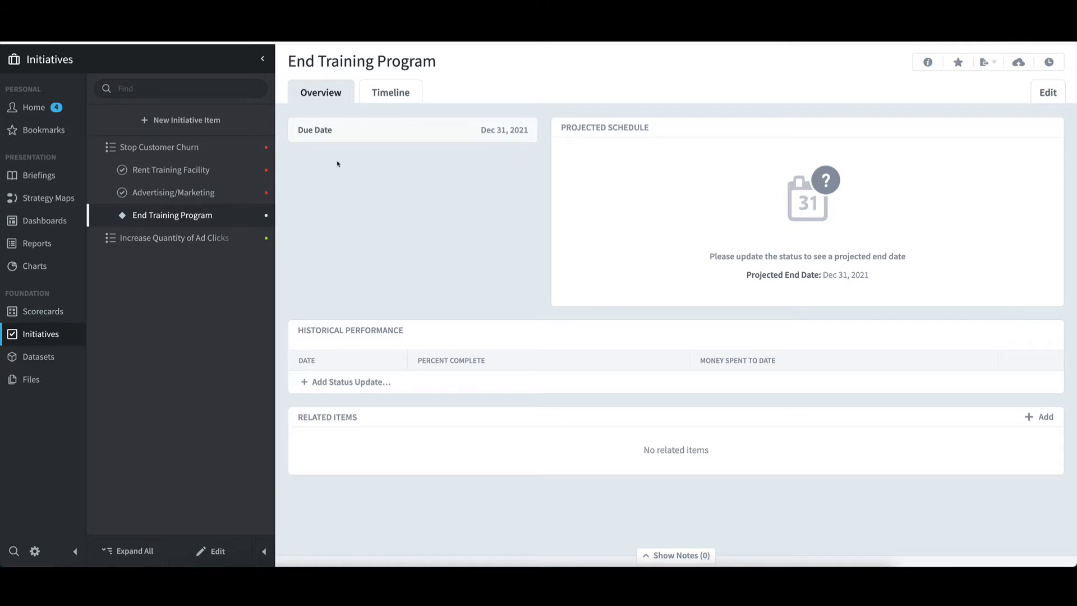
Review the status updates of Rent Training Facility, Advertising/Marketing and the parent Stop Customer Churn initiative.
left_click(192, 171)
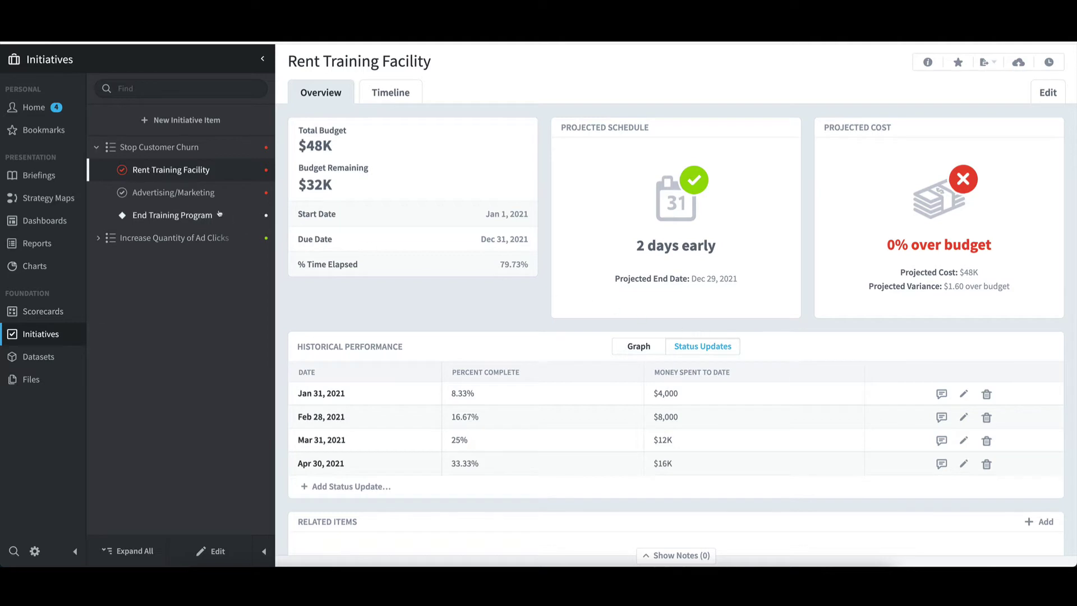
left_click(202, 195)
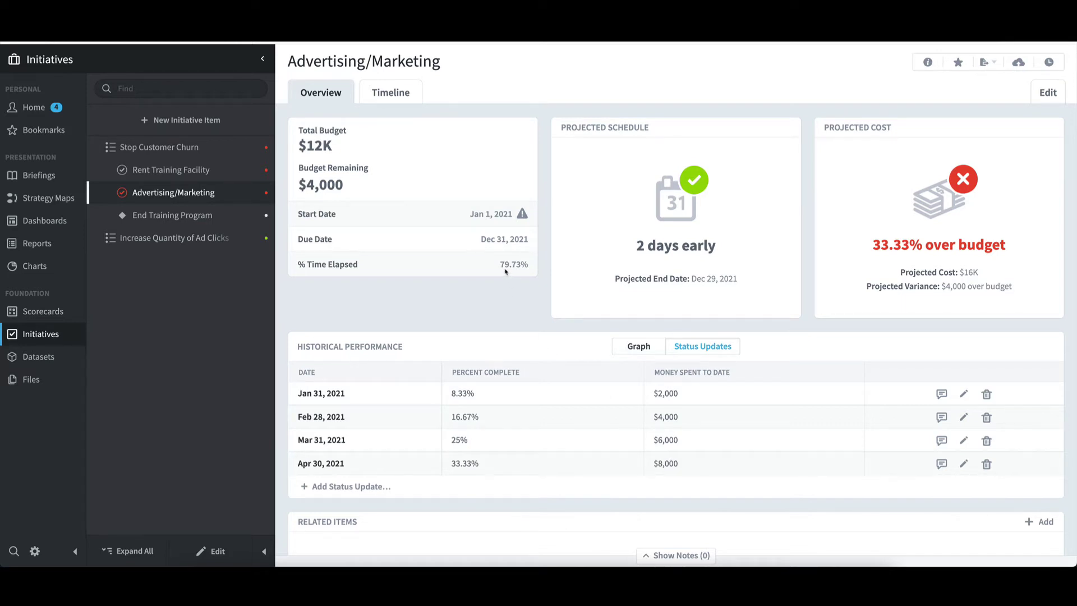
left_click(177, 149)
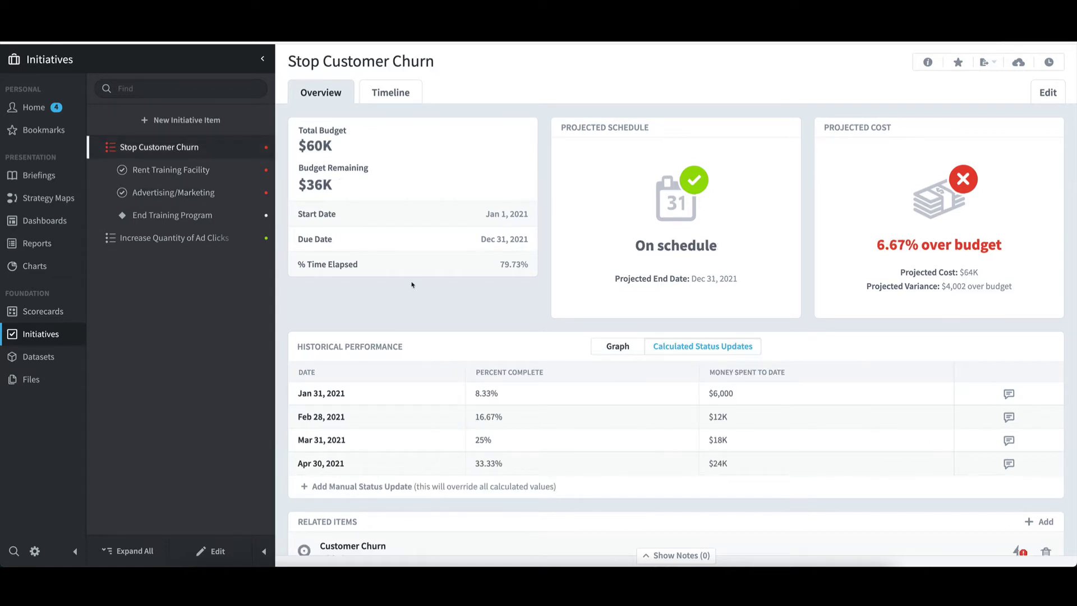
Check the Stop Customer Churn initiative's impact analysis for its related Customer Churn KPI, and close the analysis.
scroll(432, 287, "down", 1)
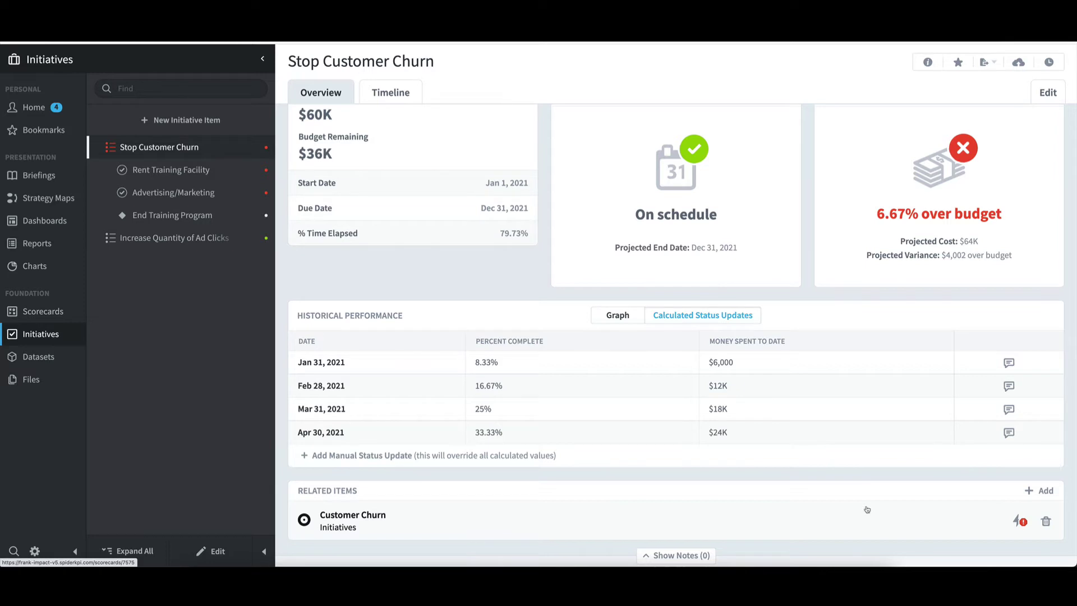
left_click(1015, 522)
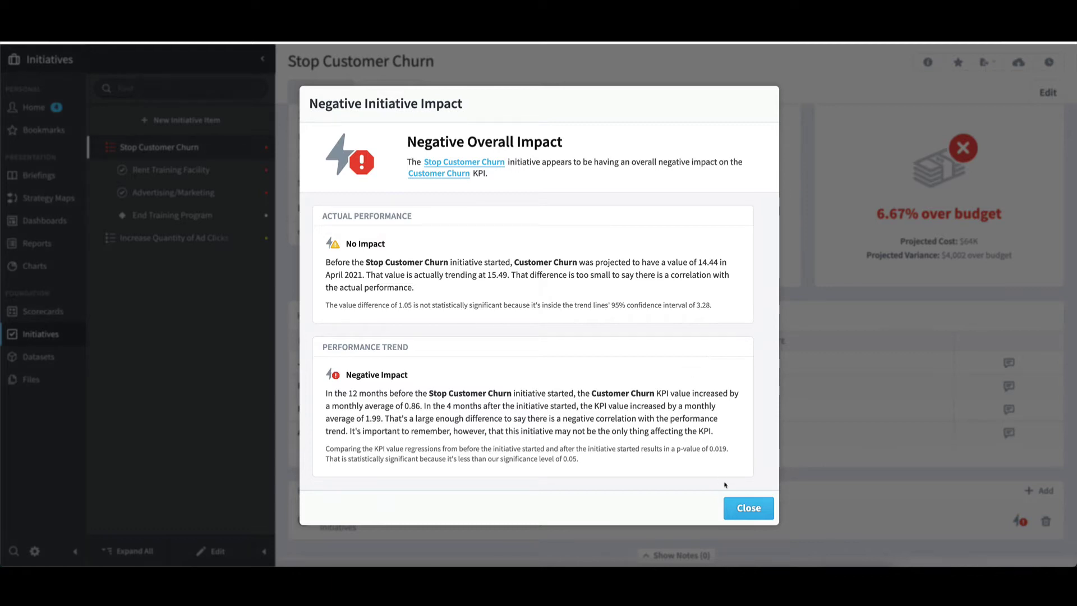
left_click(748, 508)
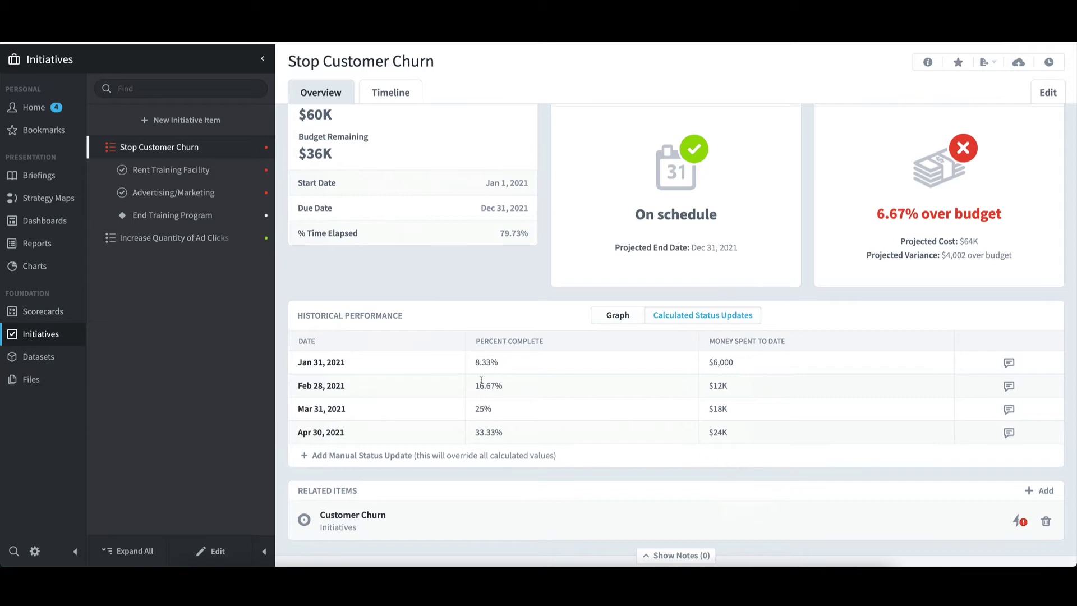
Examine the review timeline and budget on the -> Stop Customer Churn dashboard, and view the Ad Clicks dashboard.
left_click(46, 222)
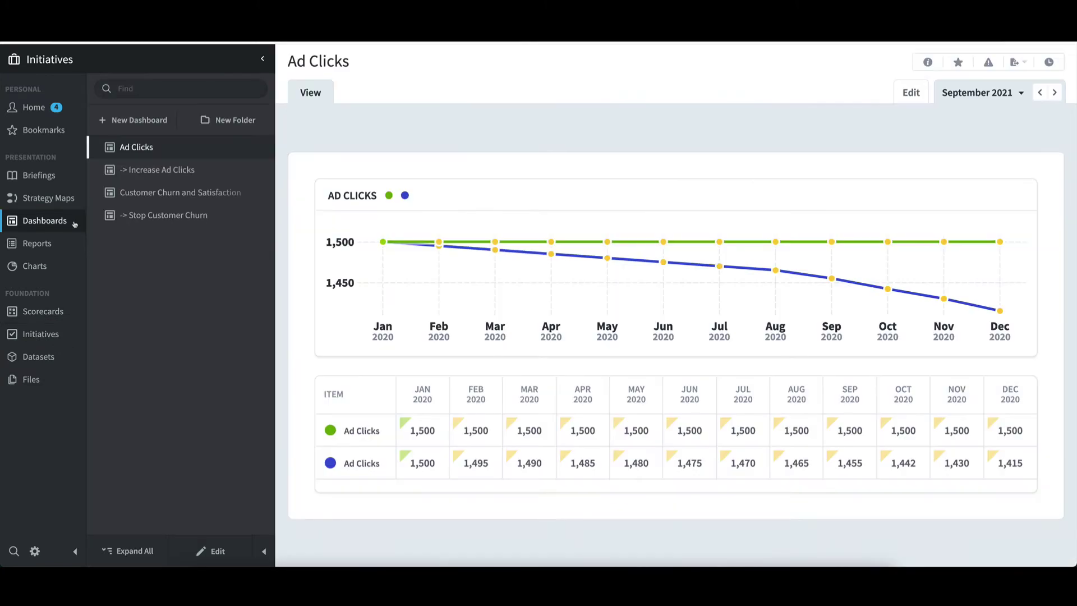
left_click(148, 219)
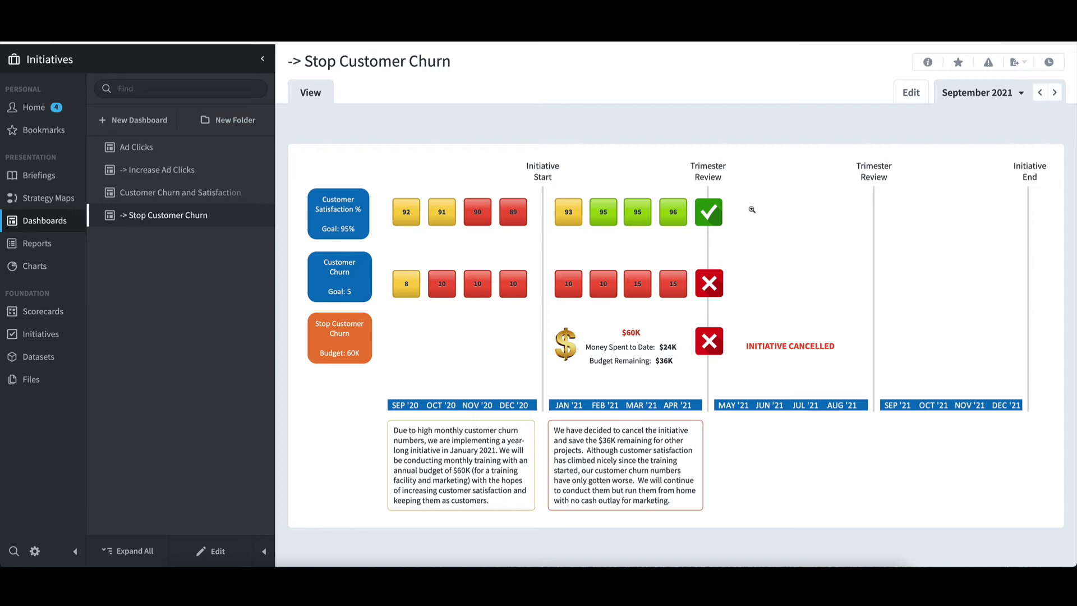
mouse_move(670, 364)
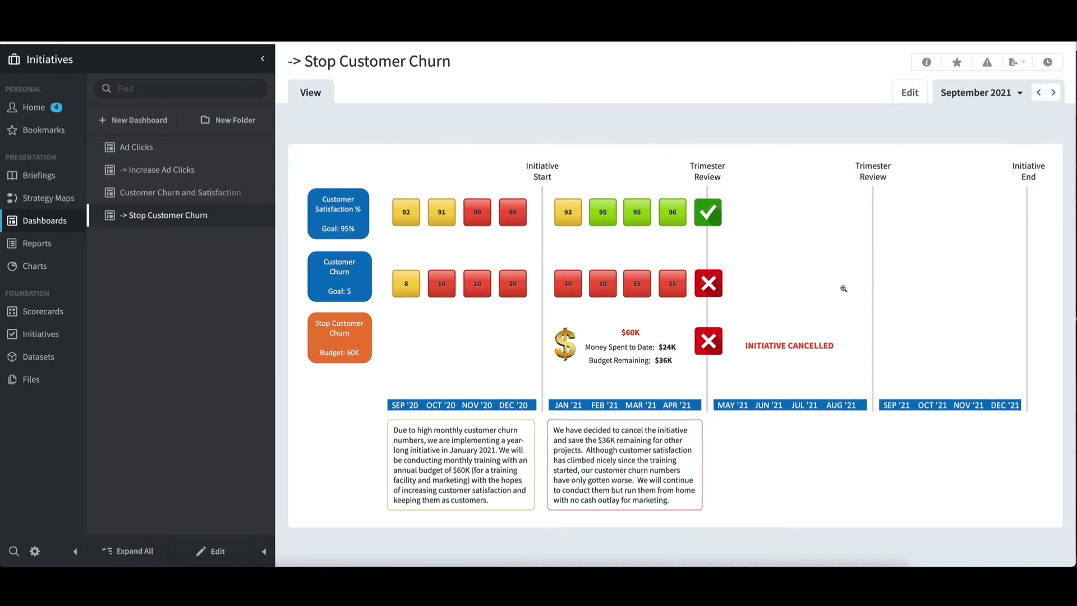
left_click(153, 148)
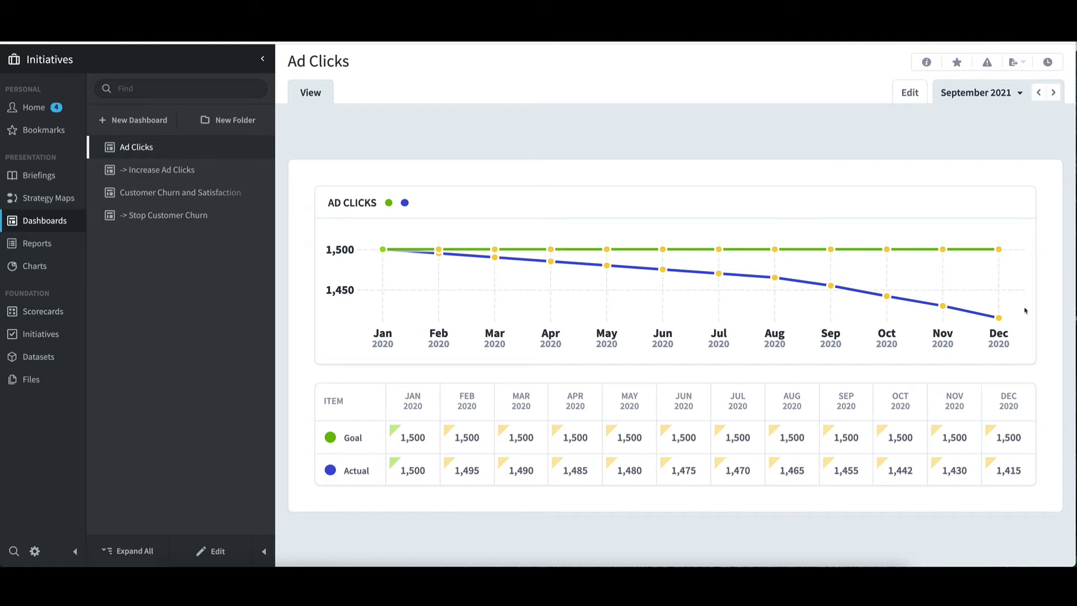
Review the Increase Quantity of Ad Clicks initiative and its Refine ad headline, Refine target audience and Define ad and audience items.
left_click(58, 335)
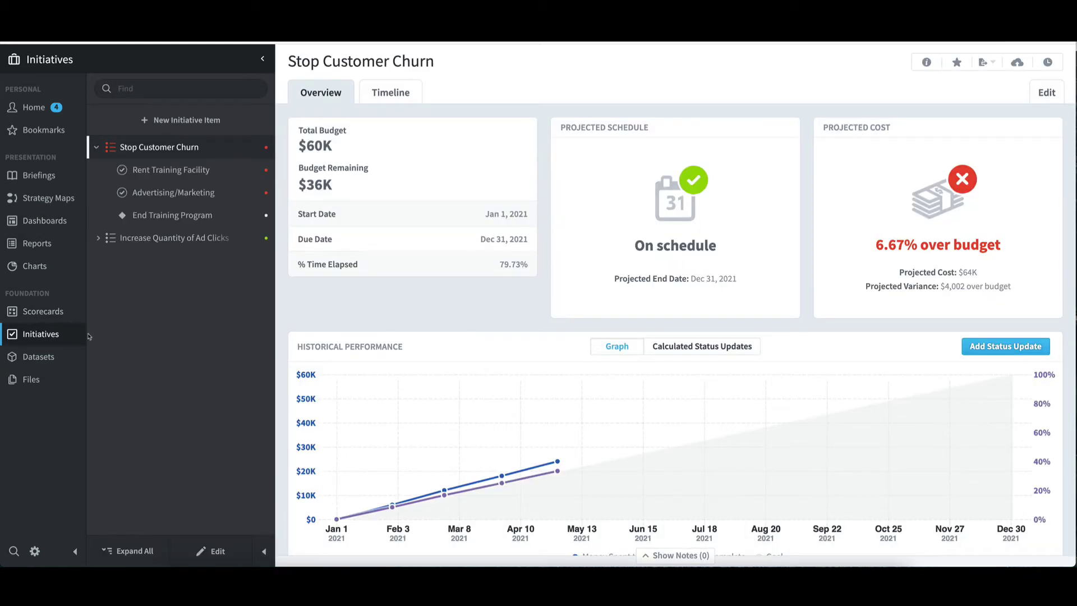
left_click(95, 148)
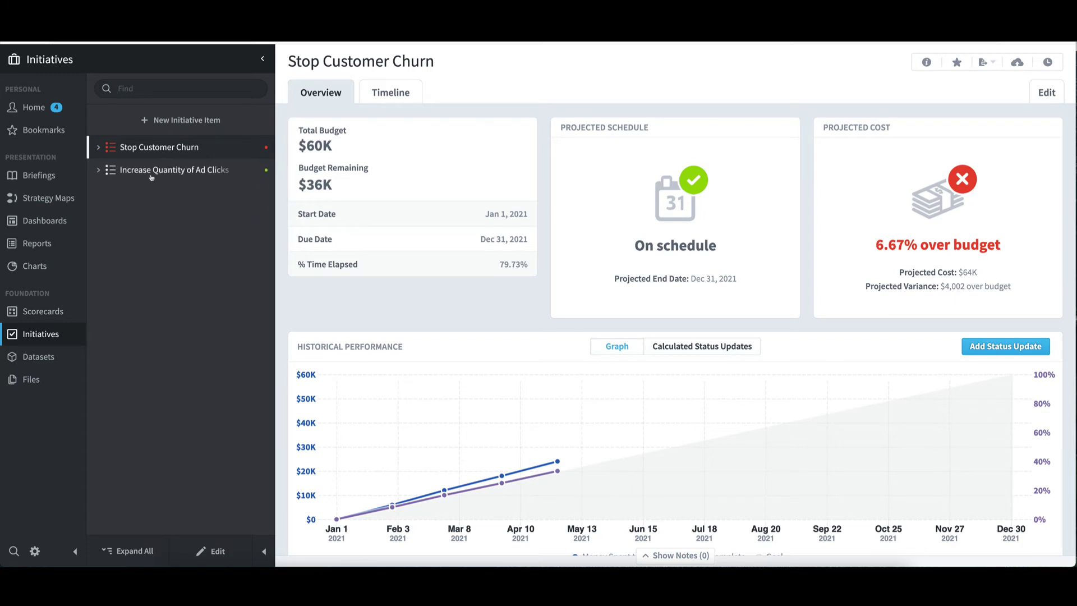
left_click(157, 173)
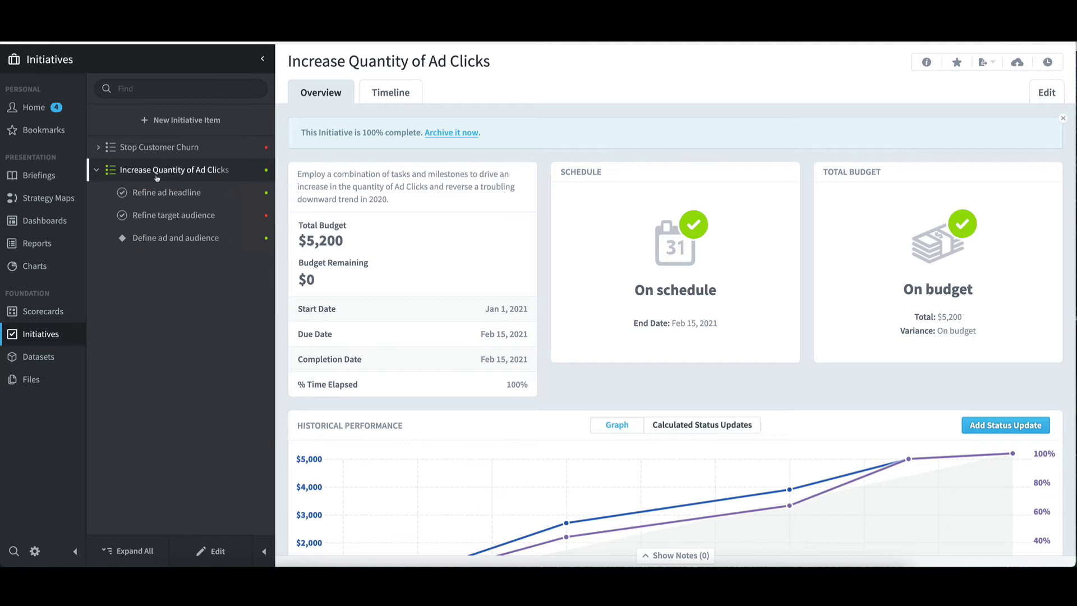
left_click(184, 194)
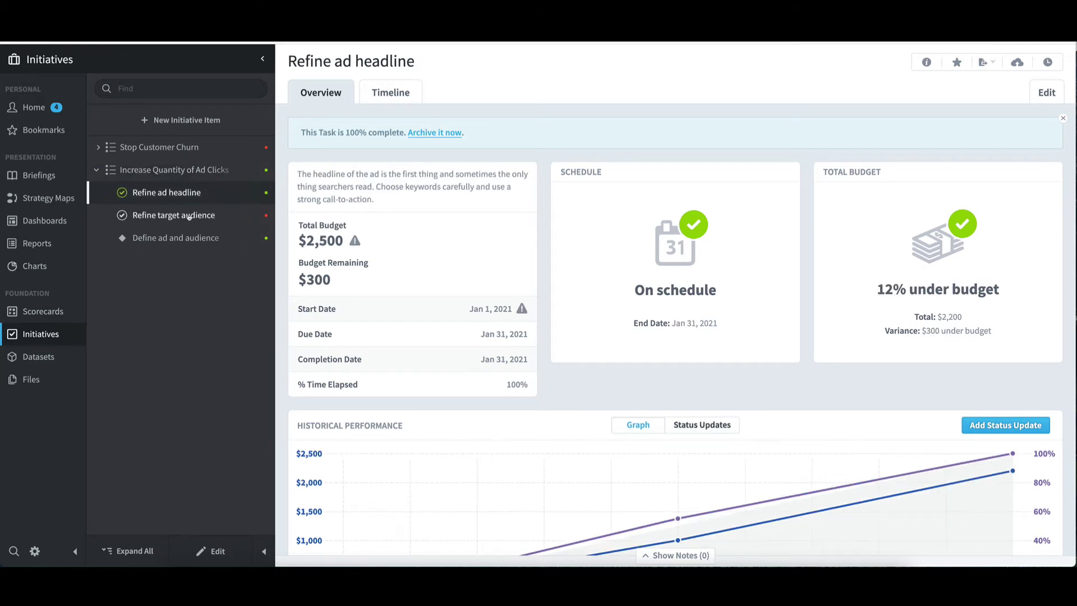
left_click(189, 216)
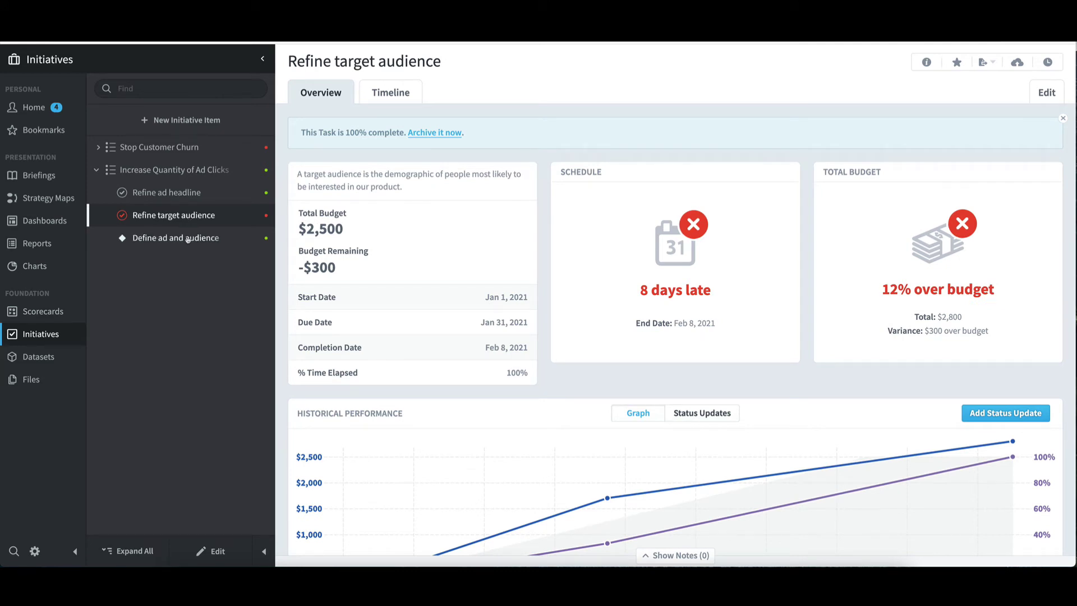
left_click(188, 239)
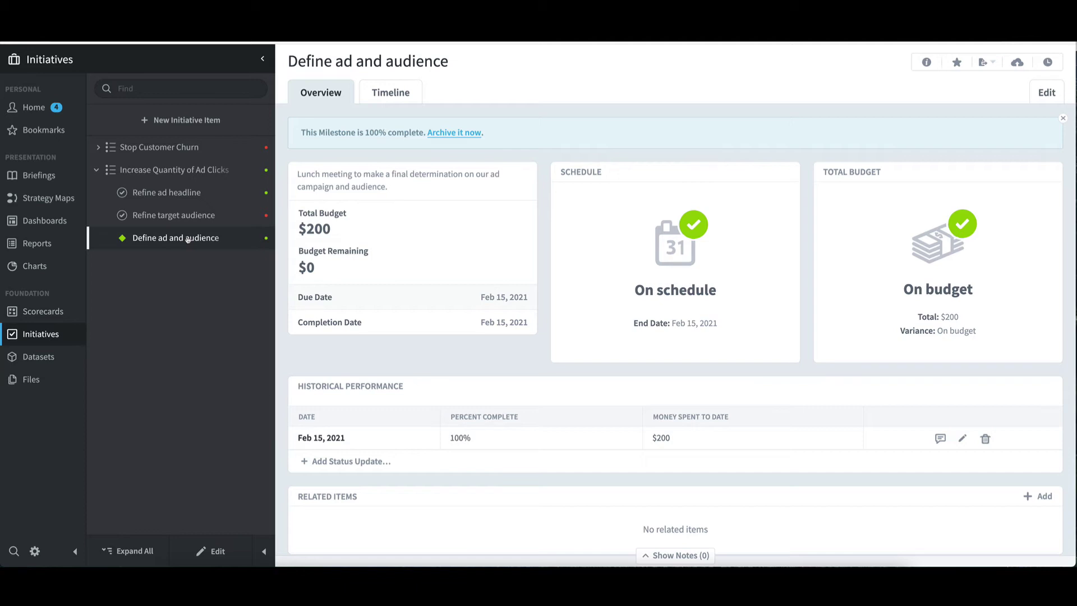
left_click(167, 171)
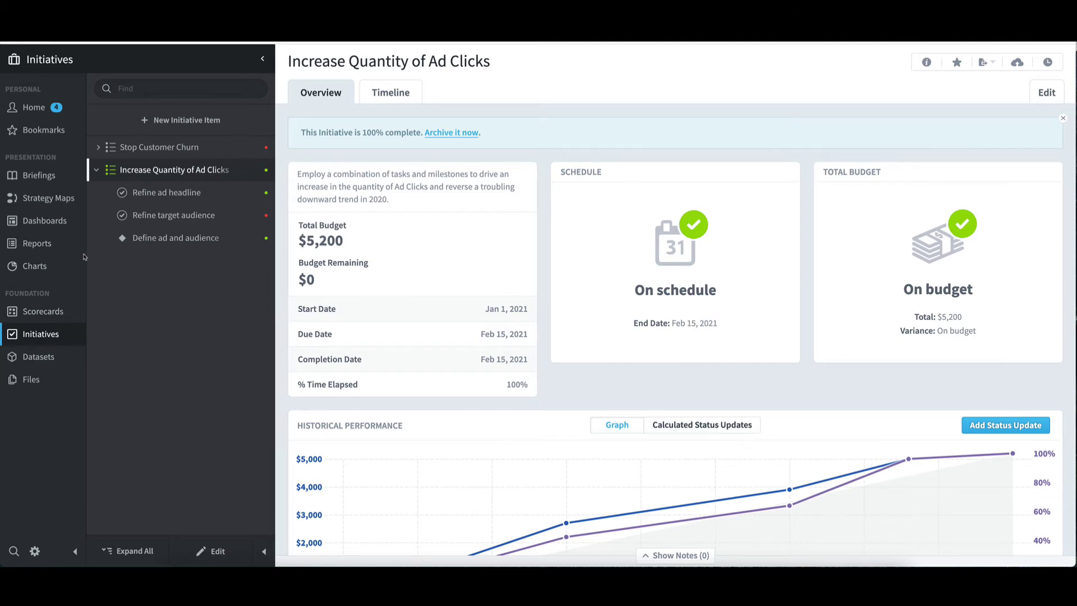
View the -> Increase Ad Clicks dashboard with its goal chart, initiative timeline and notes.
left_click(52, 223)
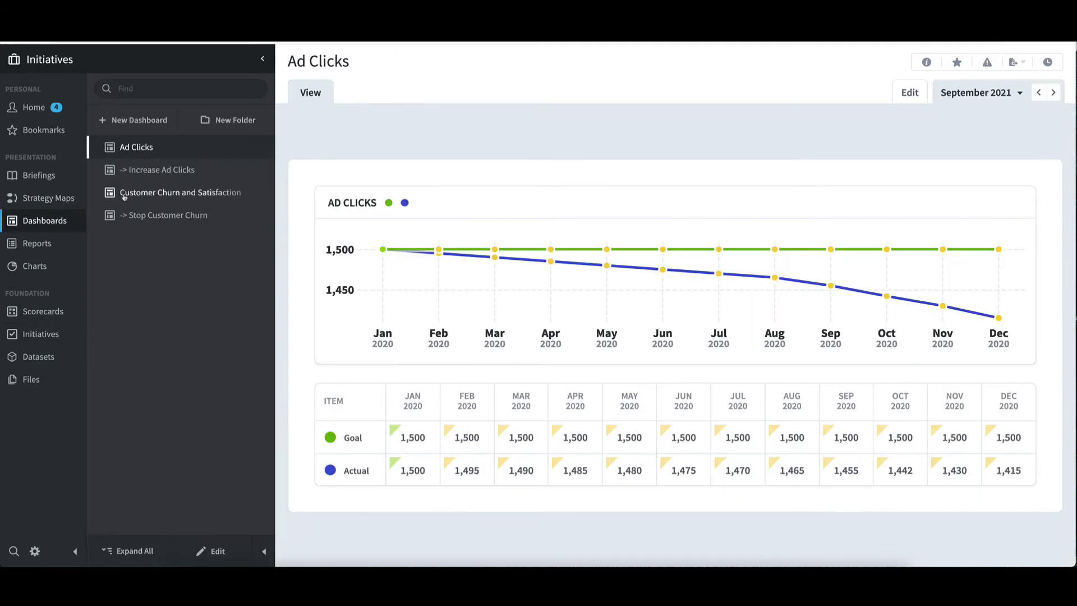
left_click(162, 170)
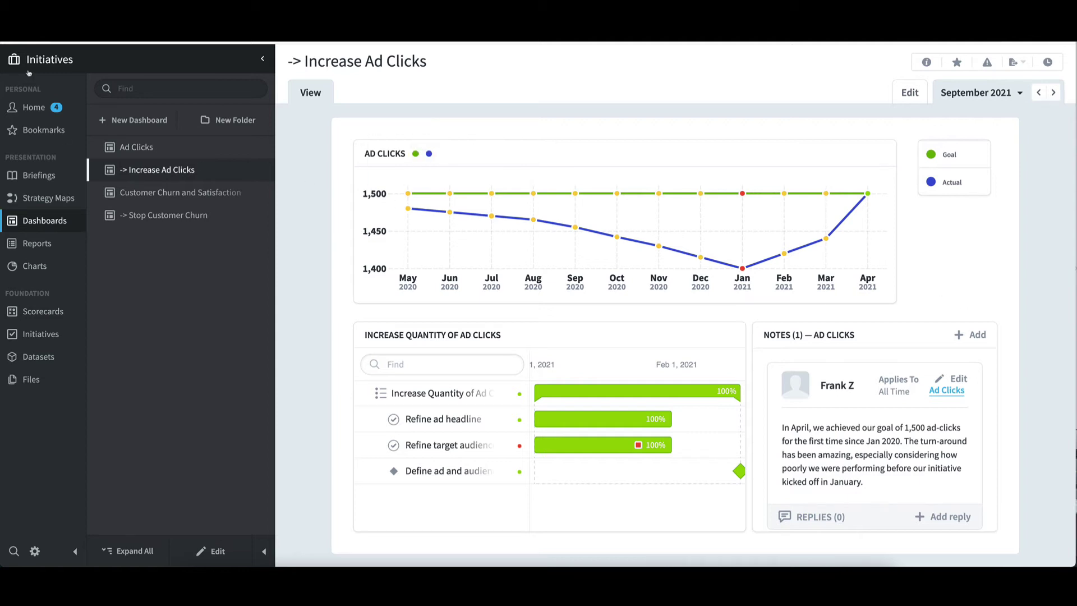
Switch to the Team organization under Customer Support and examine its Call Handling dashboard charts.
left_click(43, 59)
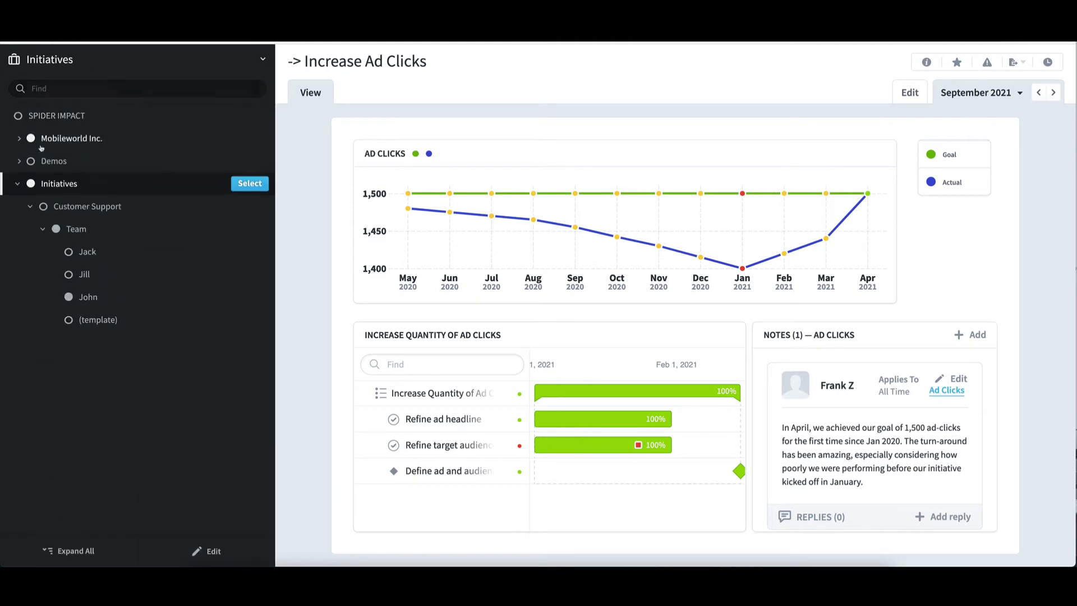
left_click(77, 229)
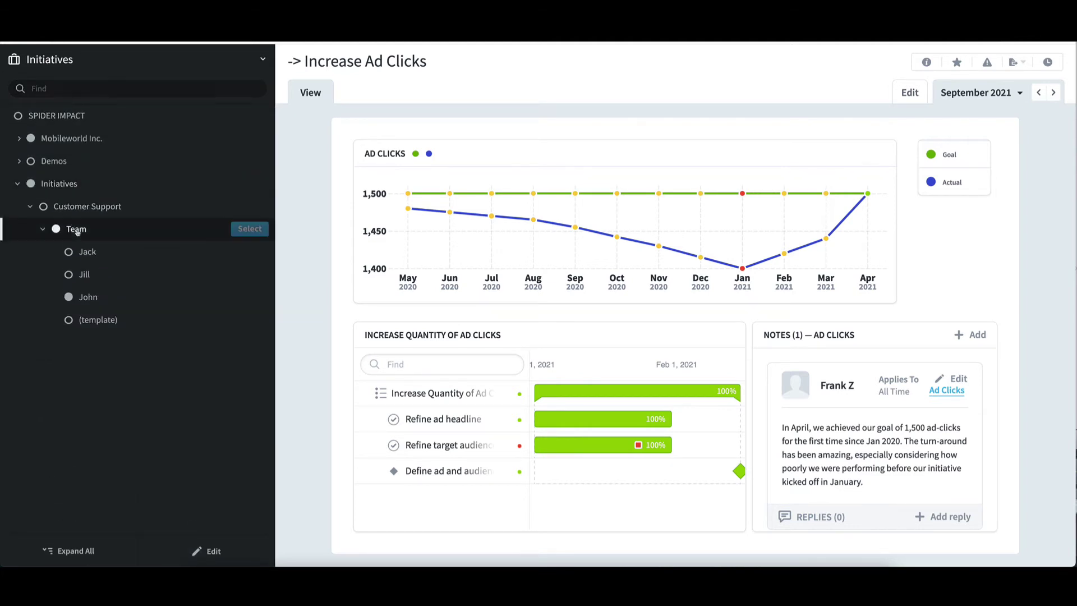
left_click(250, 229)
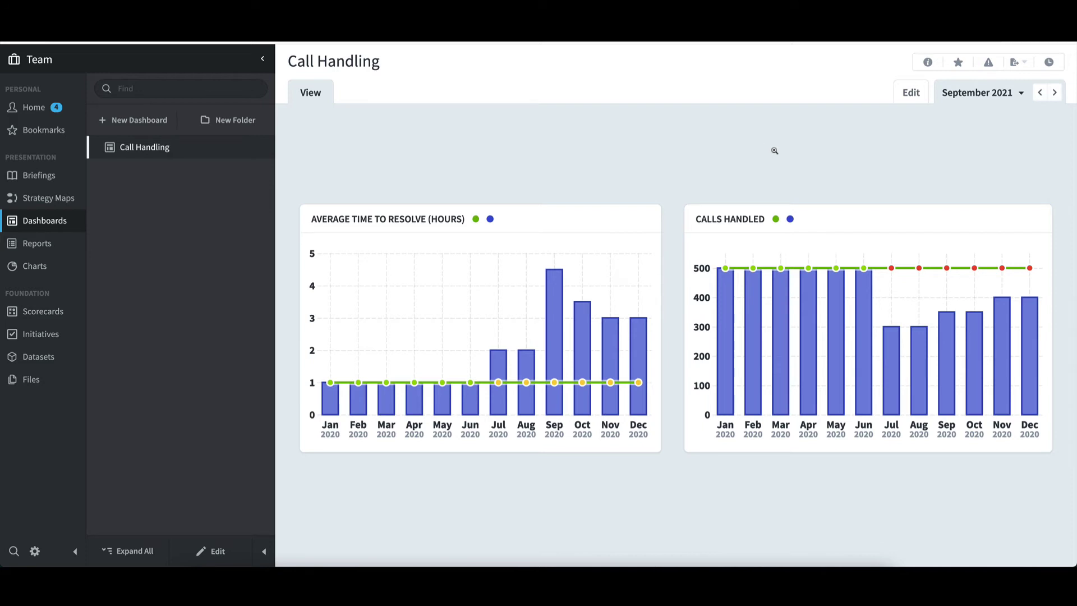
mouse_move(911, 329)
mouse_move(1029, 268)
Switch to the team member's organization listed directly above (template) and examine the September to December 2020 values on its Calls Handled dashboard.
left_click(77, 62)
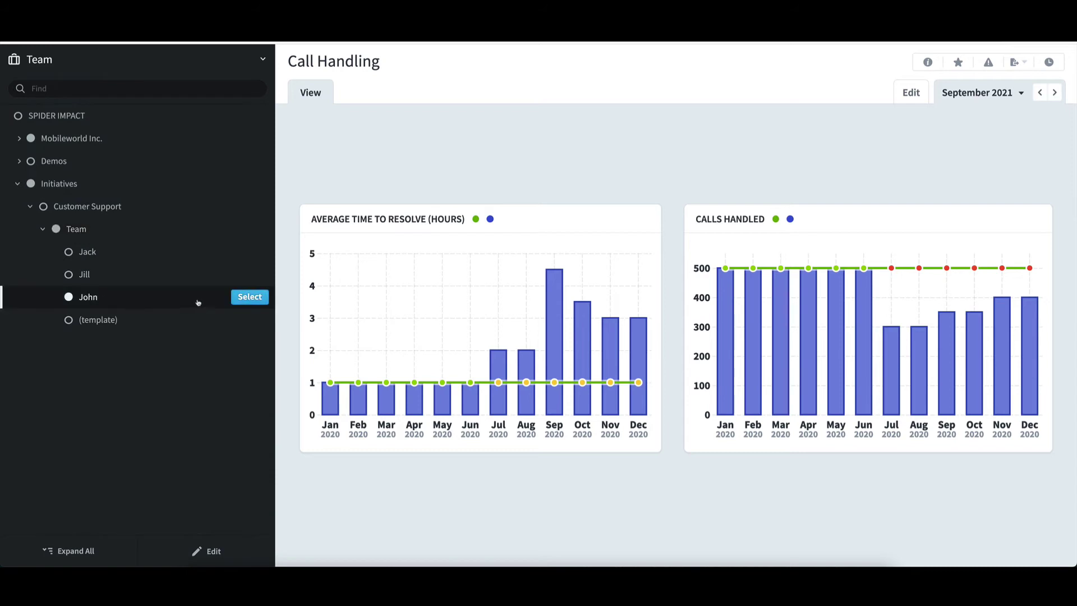
left_click(250, 297)
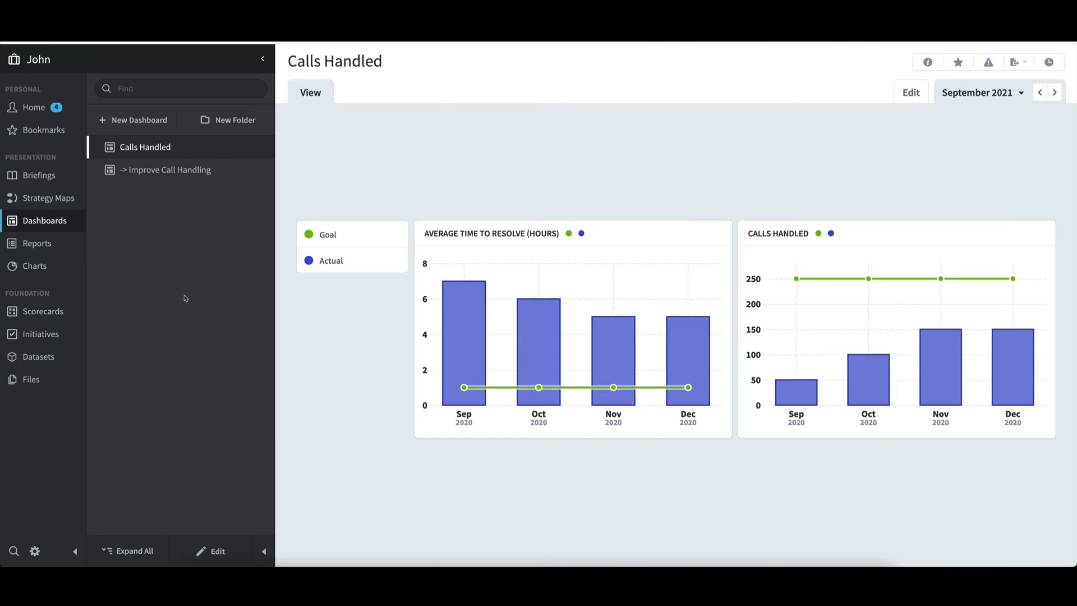
mouse_move(457, 287)
mouse_move(700, 304)
mouse_move(803, 398)
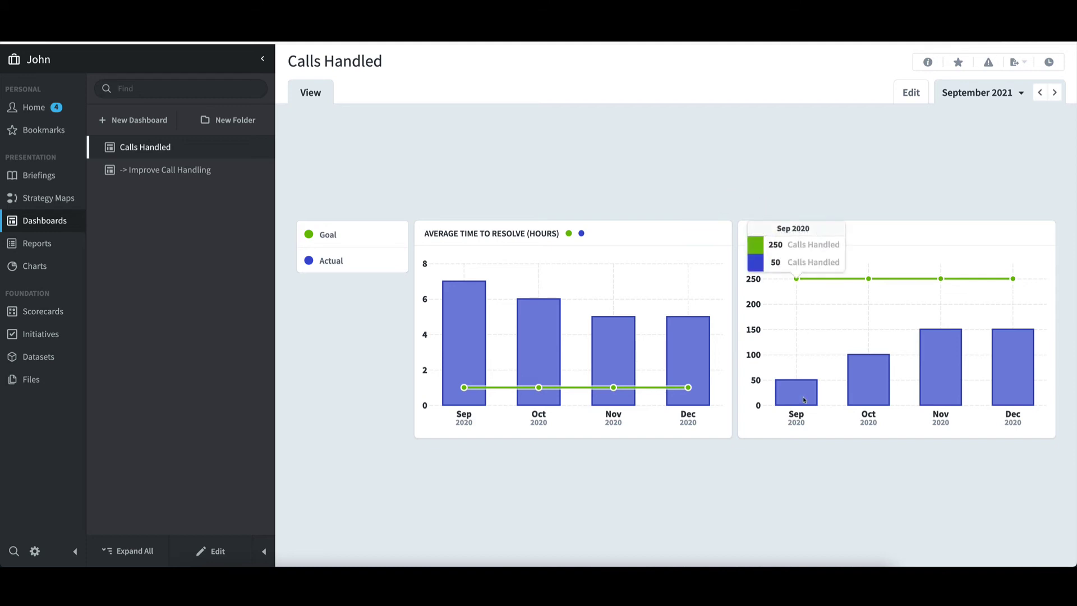
mouse_move(876, 388)
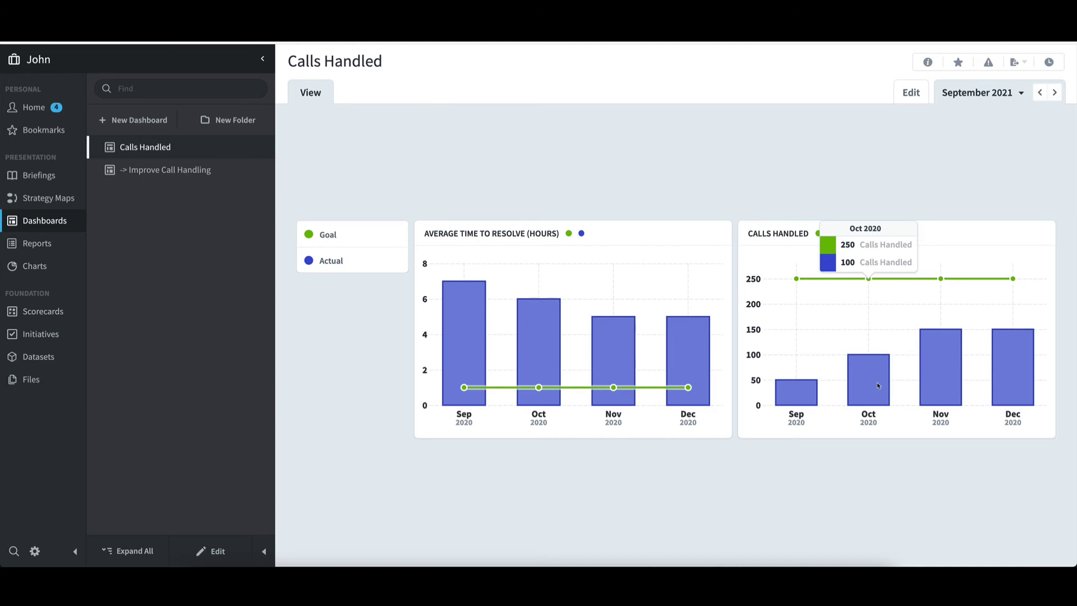
mouse_move(914, 380)
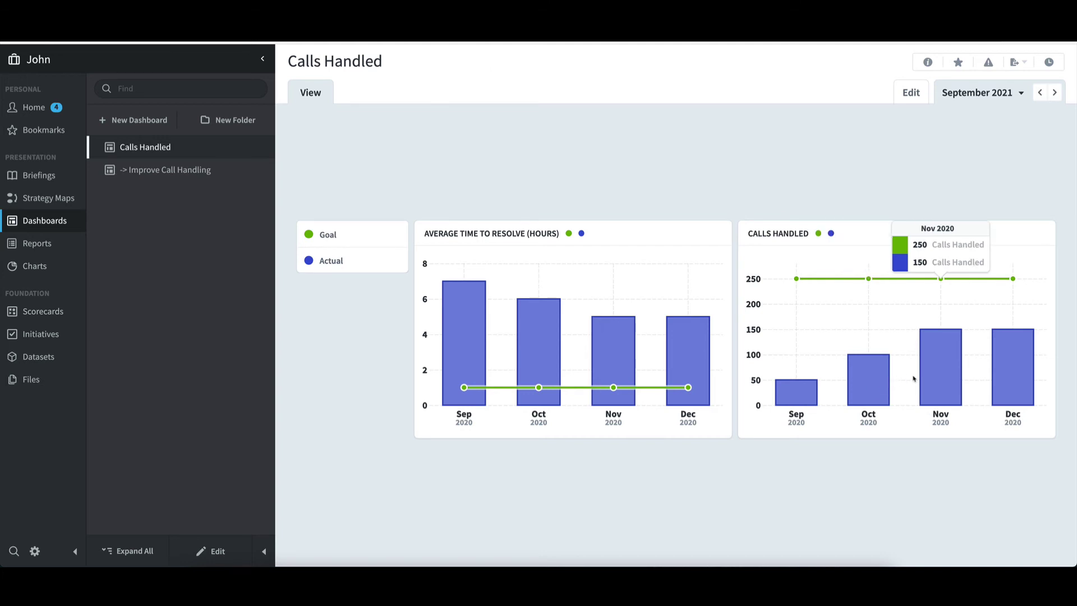
mouse_move(1004, 367)
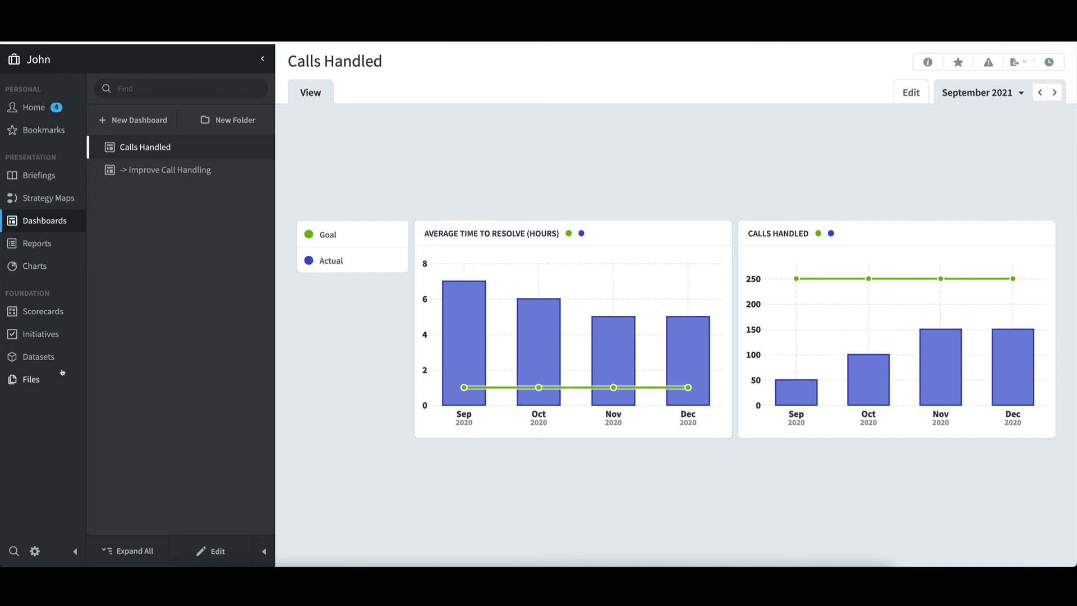
Create an initiative named Increase Call Handling Capability in the team member's organization and select it.
left_click(48, 334)
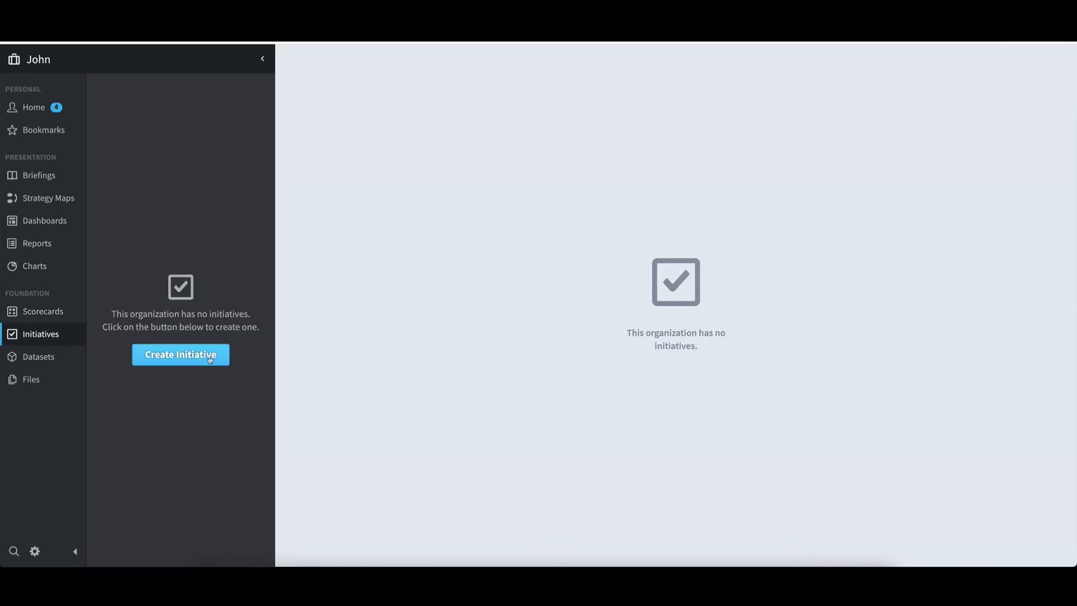
left_click(210, 359)
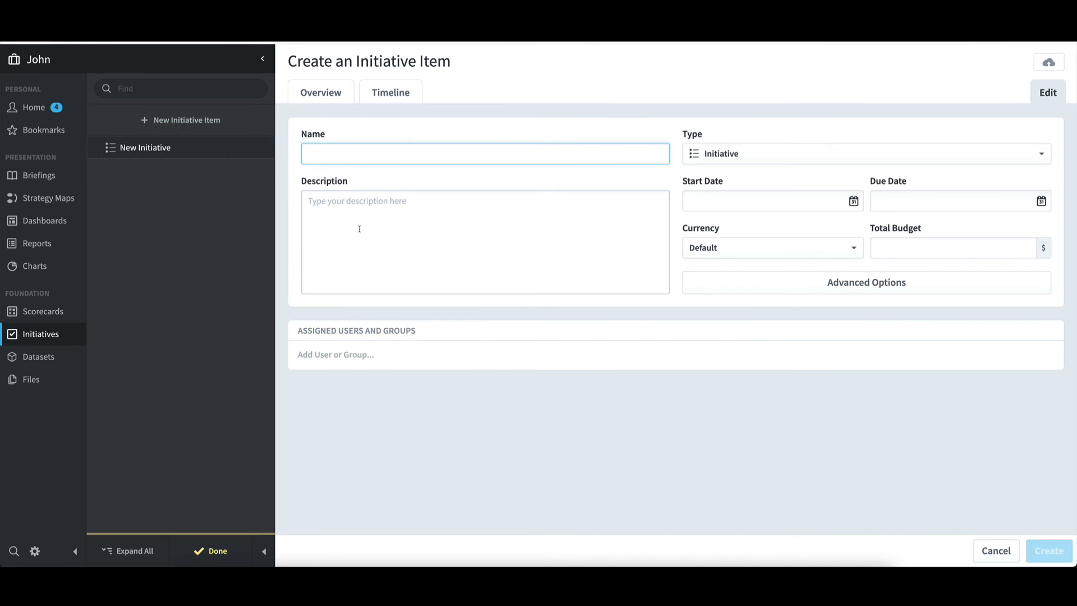
type("In")
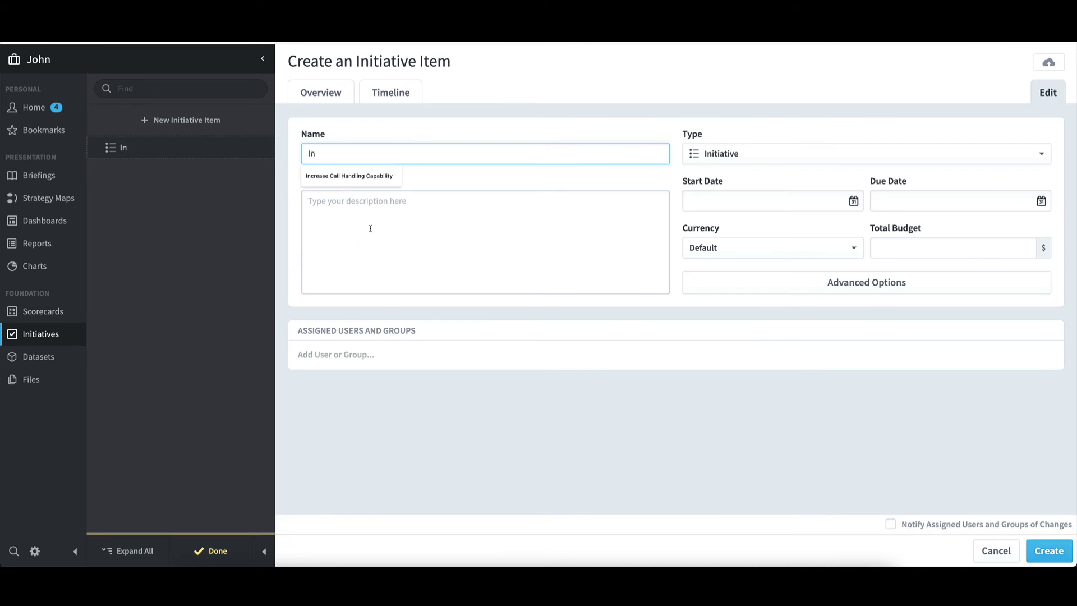
left_click(344, 175)
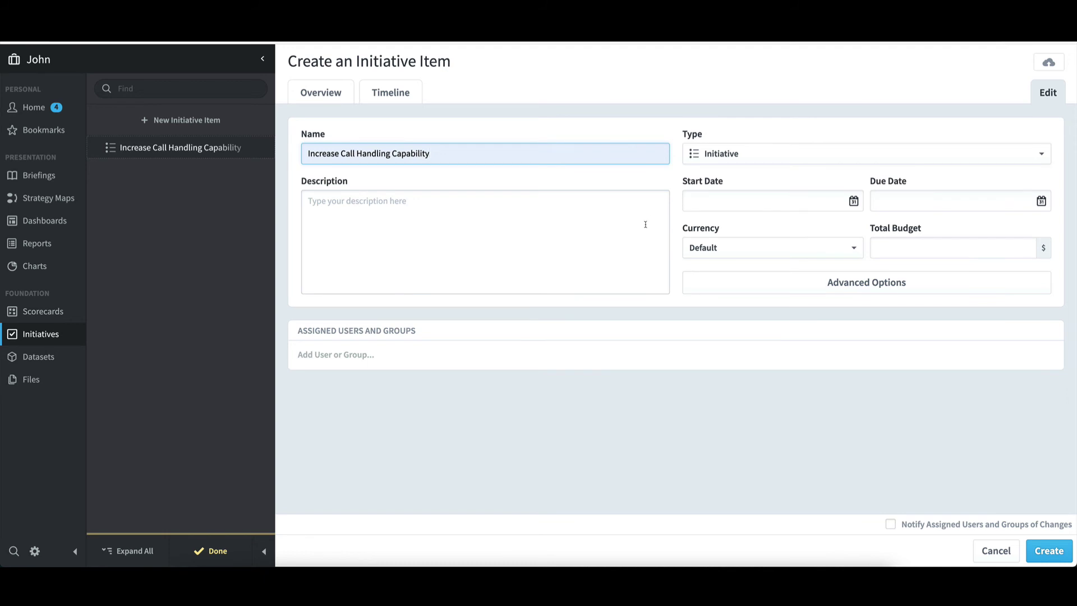
key("Return")
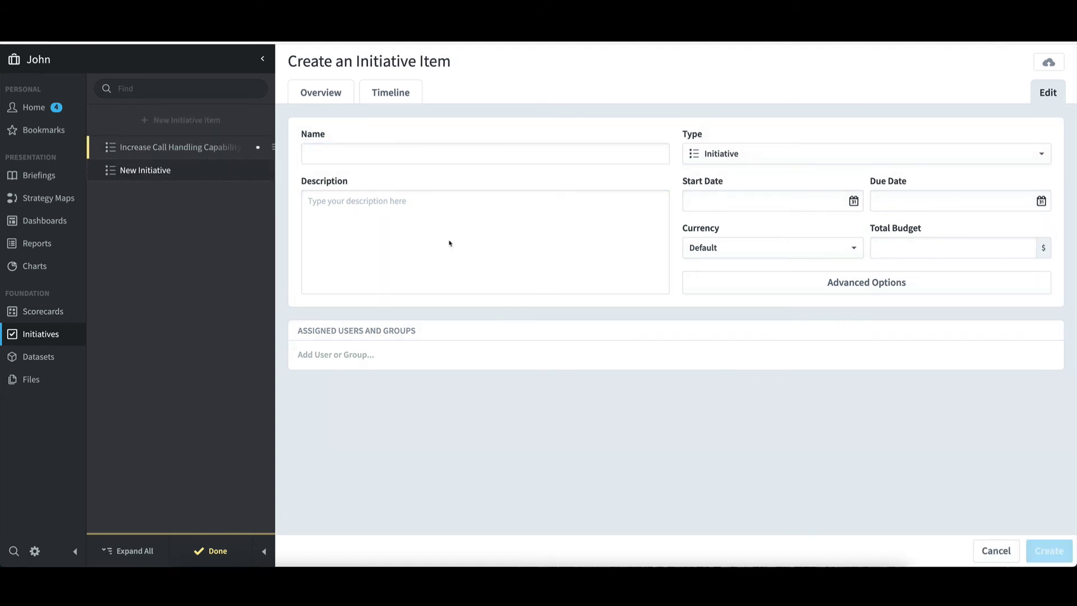
left_click(217, 149)
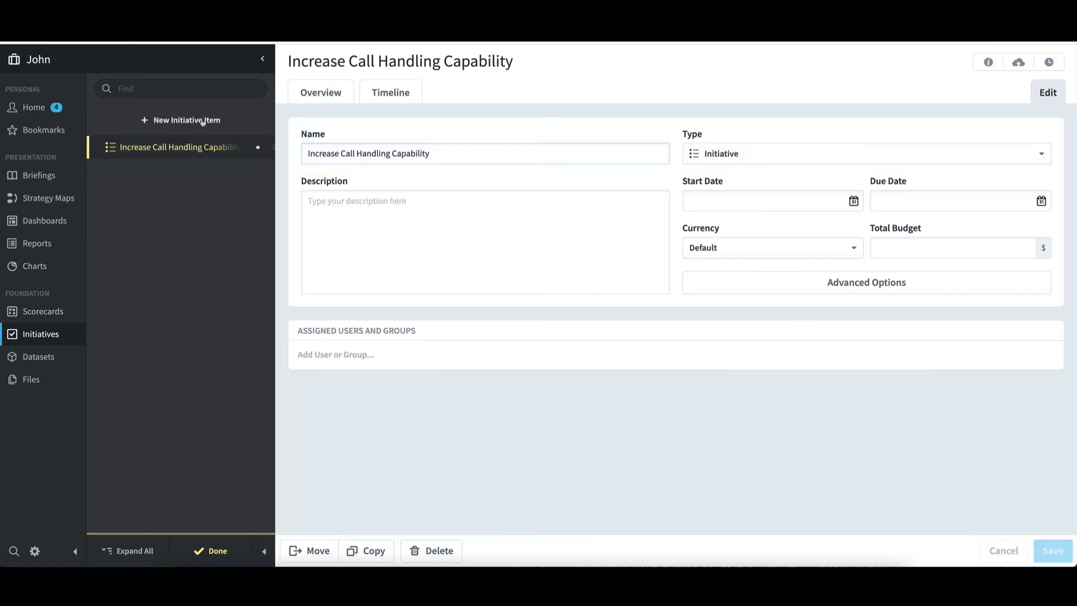
Create the task Analyze Past Tickets for Common Requests under the initiative, with start date 1/1/2021 and due date 1/31/2021.
left_click(202, 121)
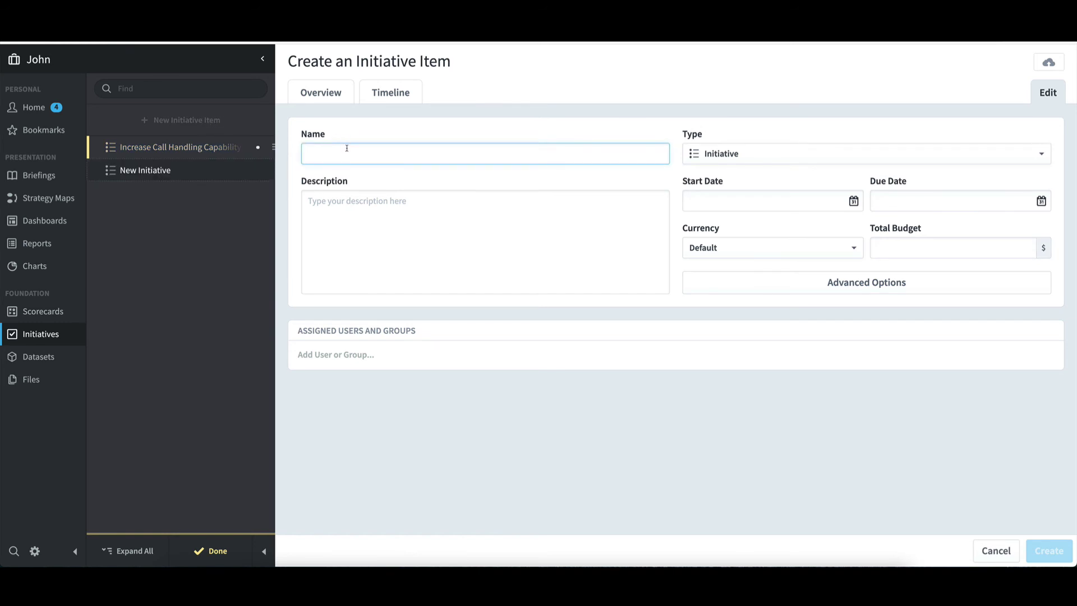
type("A")
left_click(357, 175)
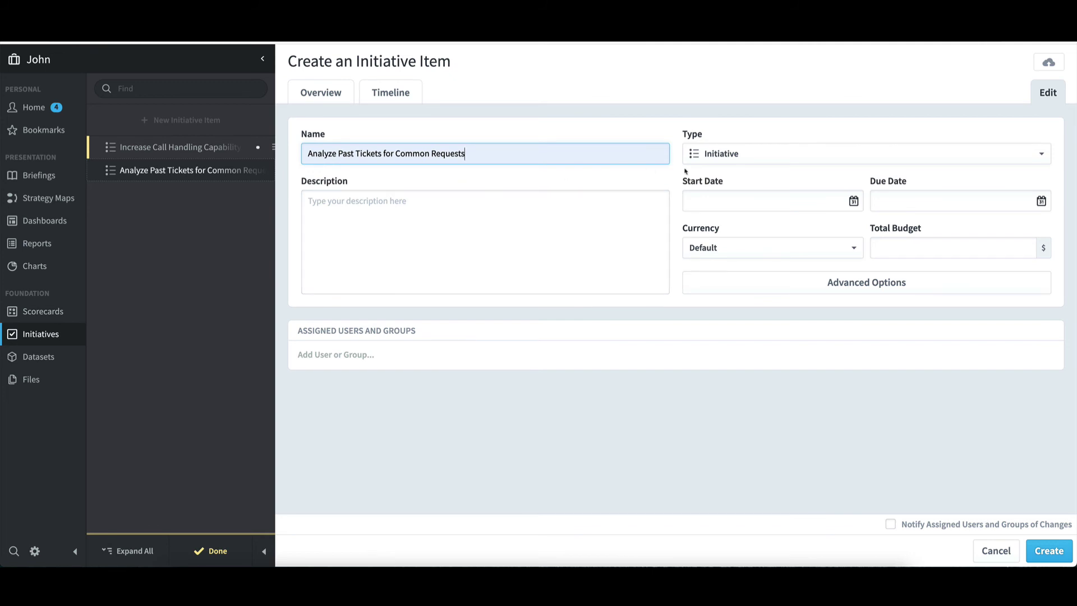
left_click(704, 158)
left_click(707, 200)
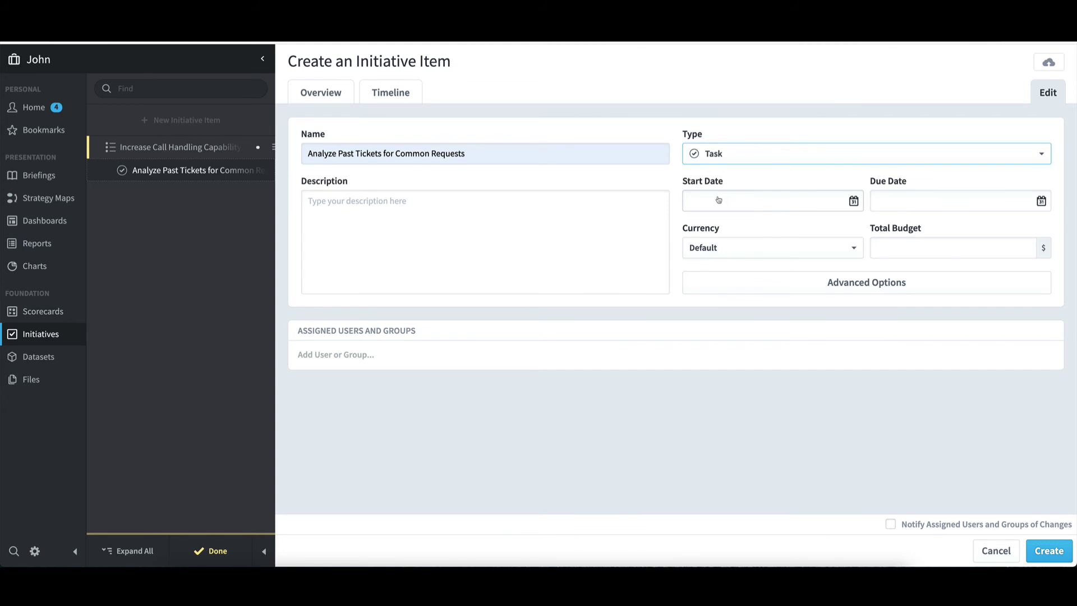
left_click(716, 200)
type("1/1/2021")
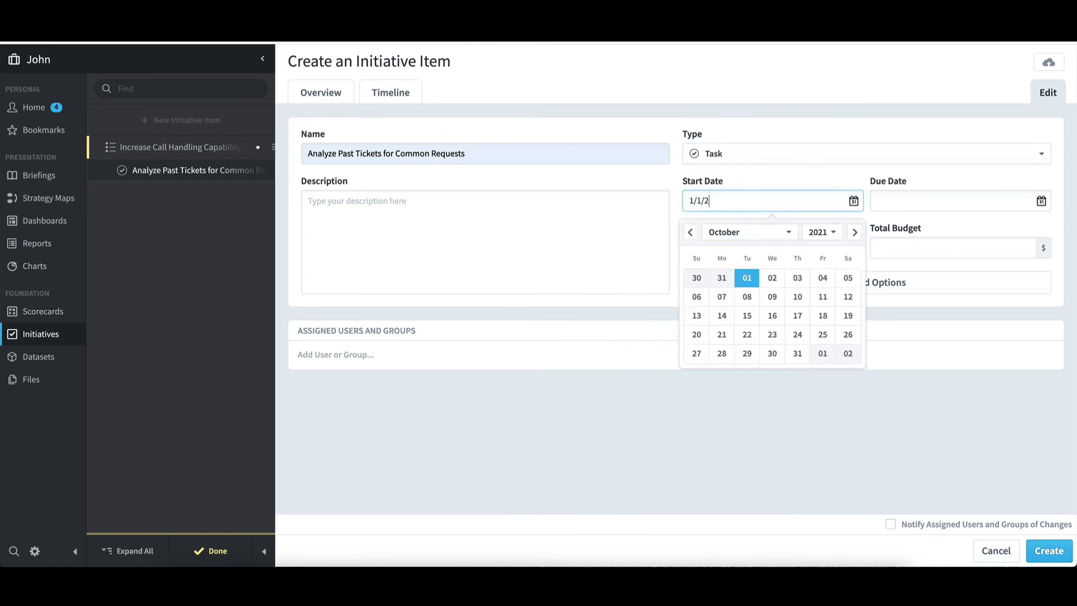
left_click(907, 202)
type("1/31/2021")
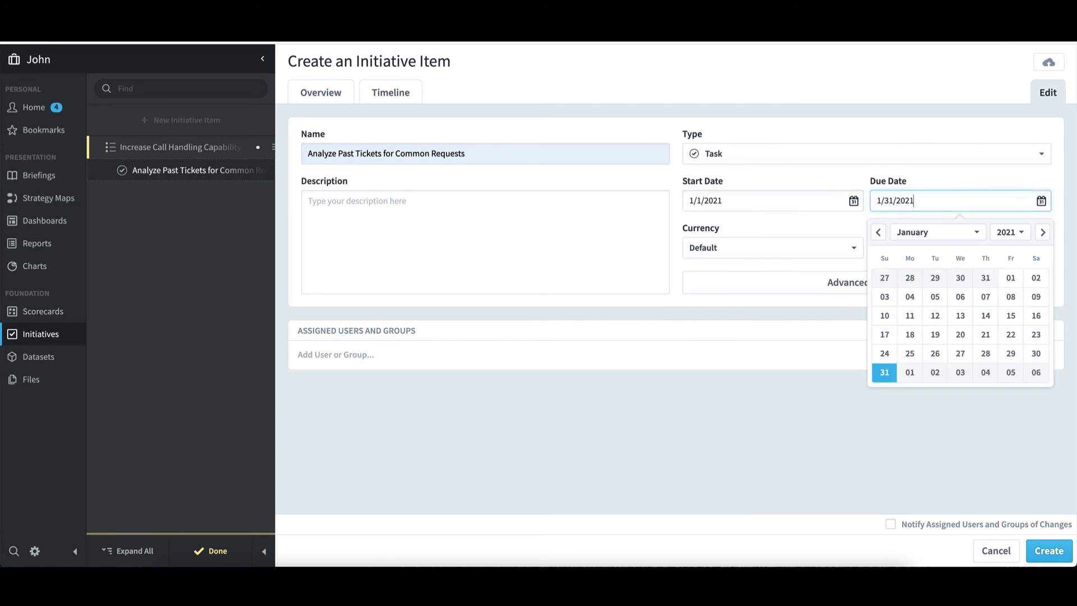
left_click(851, 110)
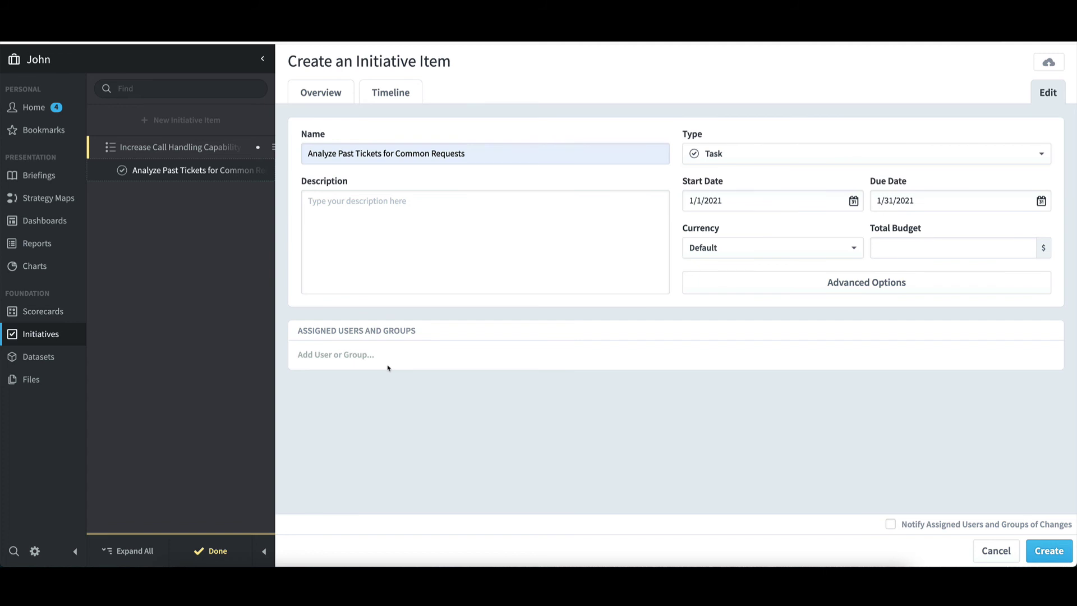
left_click(1055, 553)
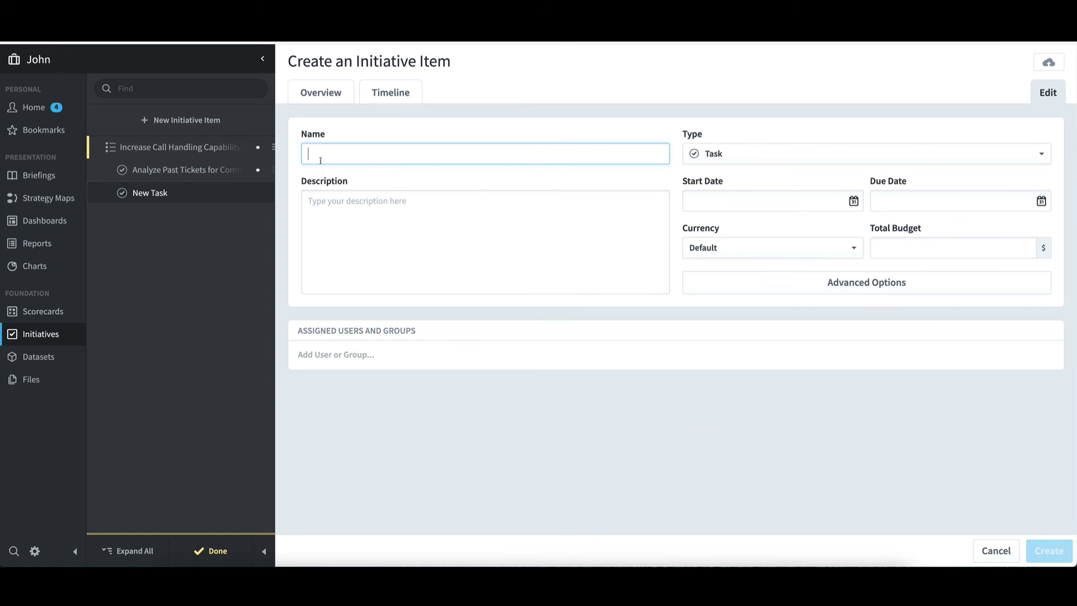
Create the task Create Template Responses for Common Issues, starting 1/1/2021 and due 1/31/2021, and finish editing the initiatives.
type("Create Template Responses for Common Issues")
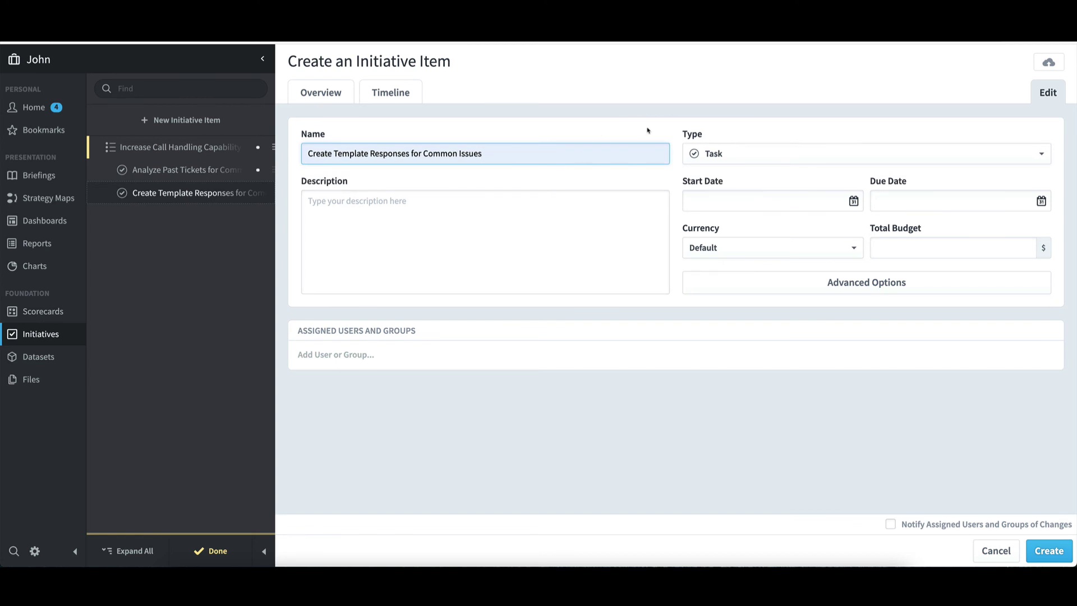
left_click(708, 202)
type("1")
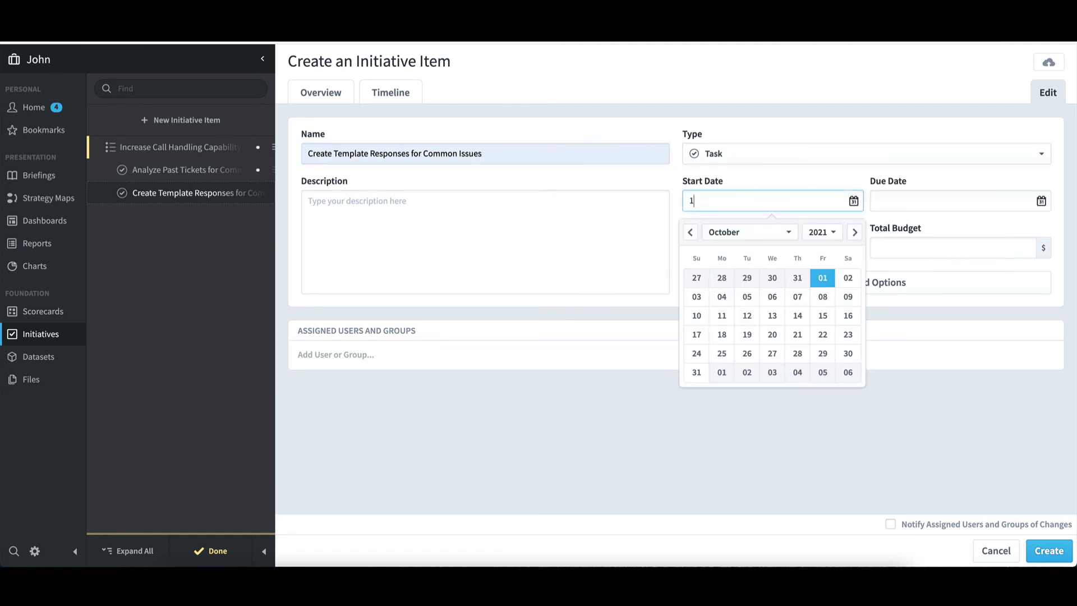
type("/1/2021")
left_click(899, 203)
type("1/31/2")
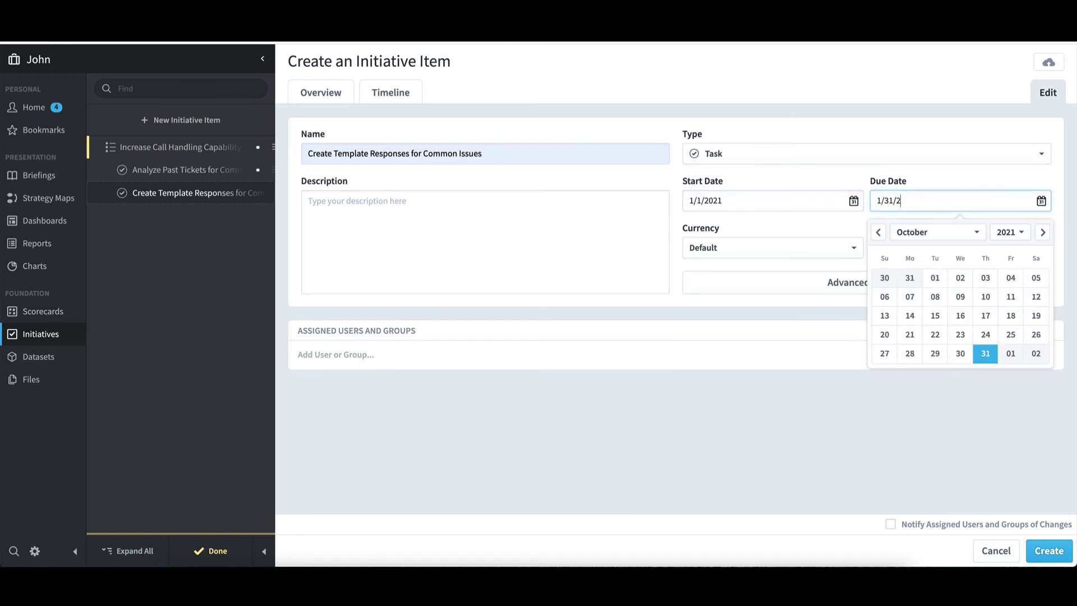
type("021")
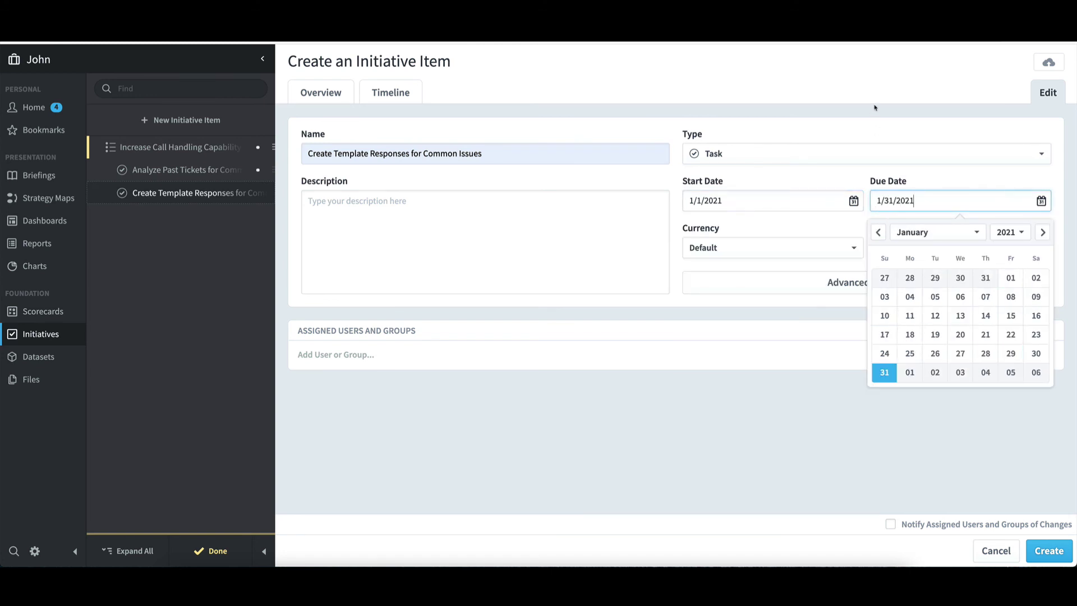
left_click(873, 107)
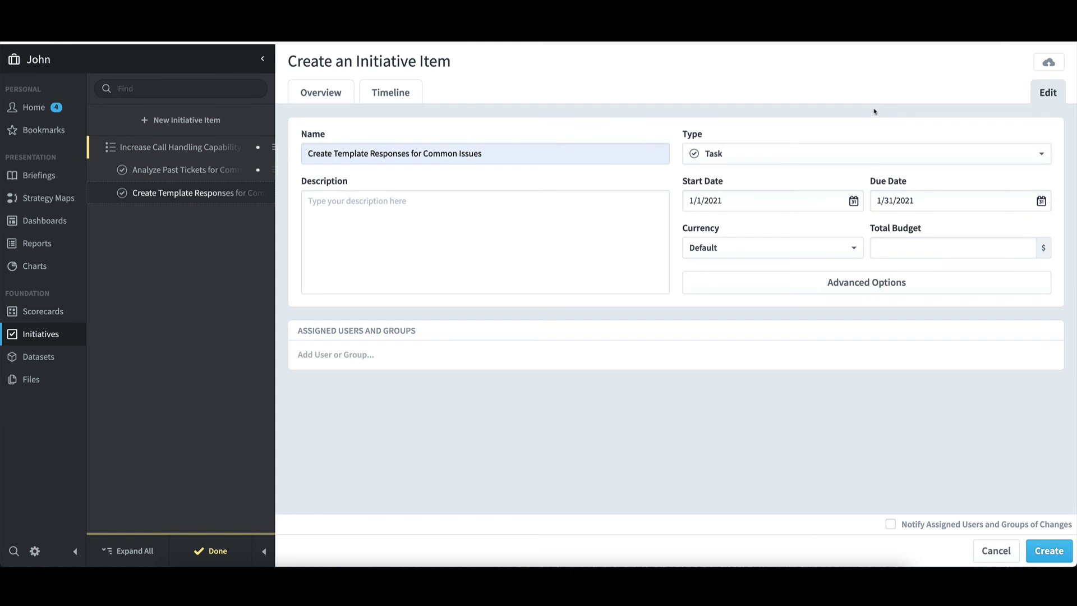
left_click(1051, 560)
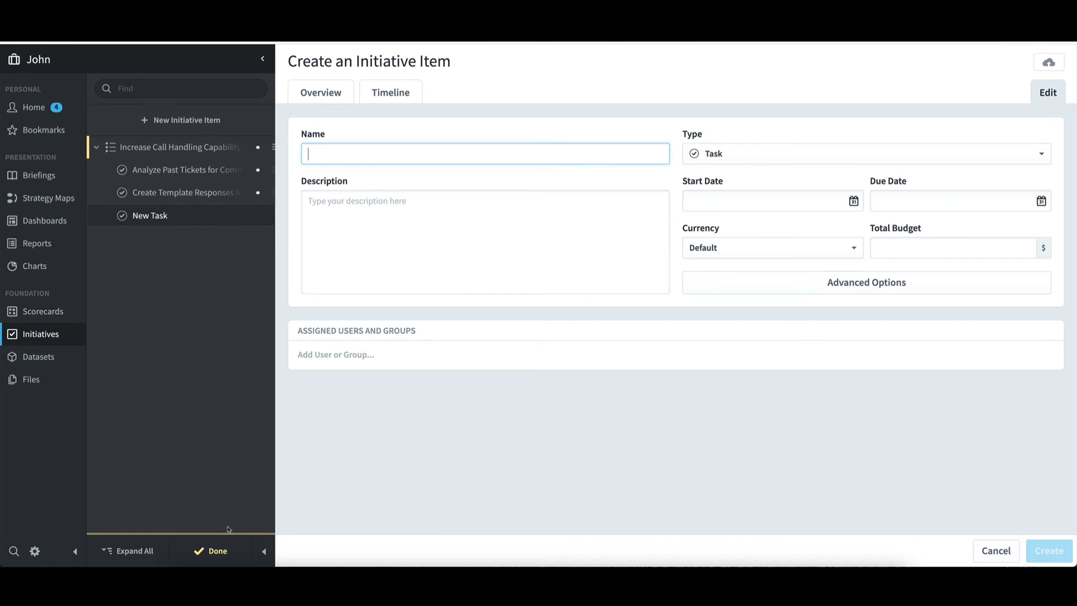
left_click(224, 551)
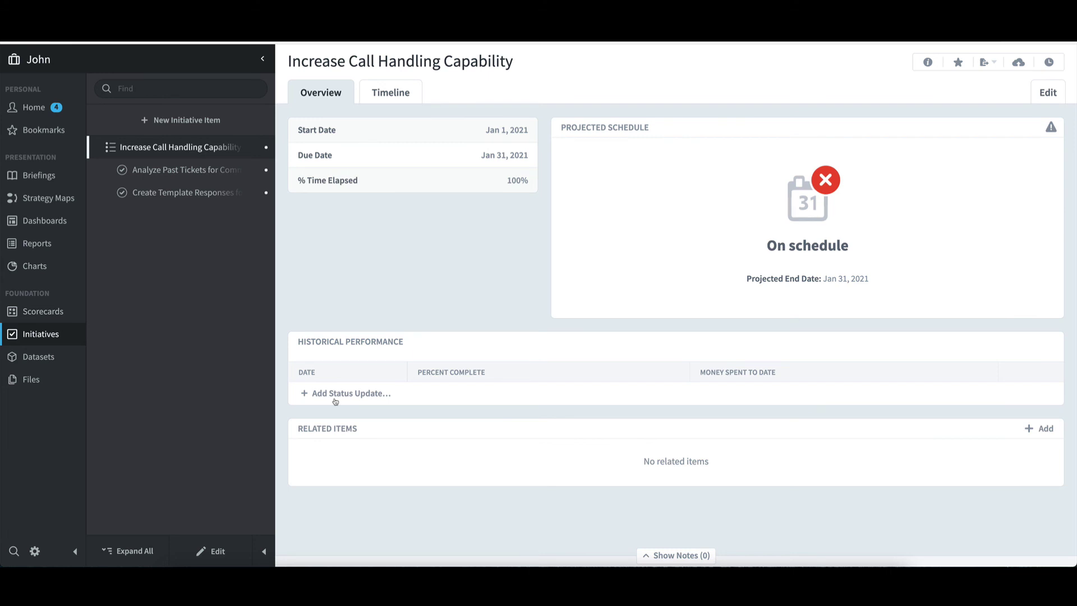
Add a status update to Analyze Past Tickets for Common Requests dated 1/31/2021 at 100% complete.
left_click(214, 173)
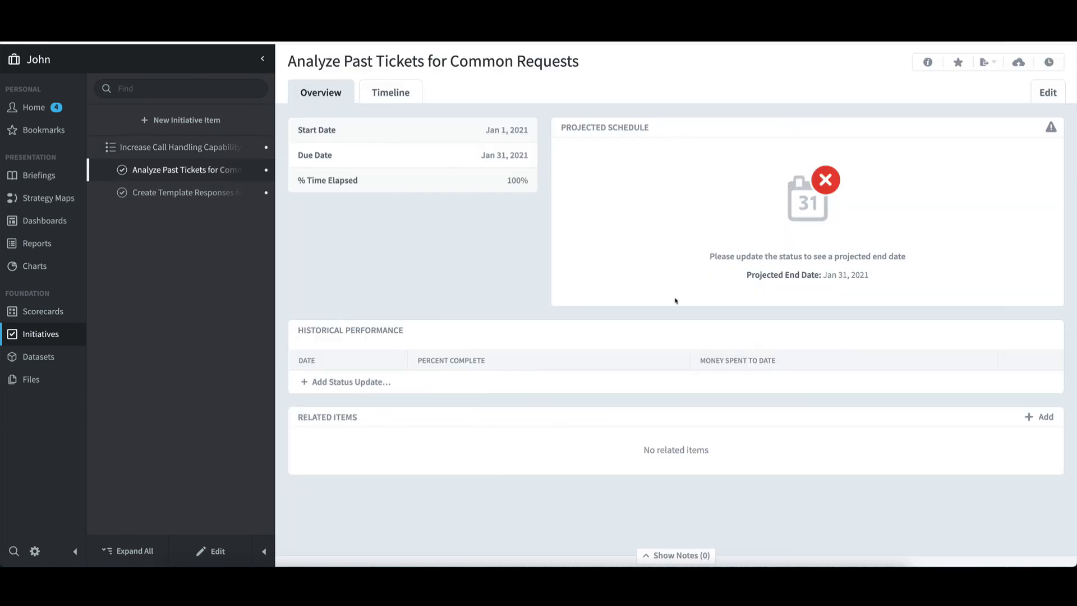
left_click(371, 385)
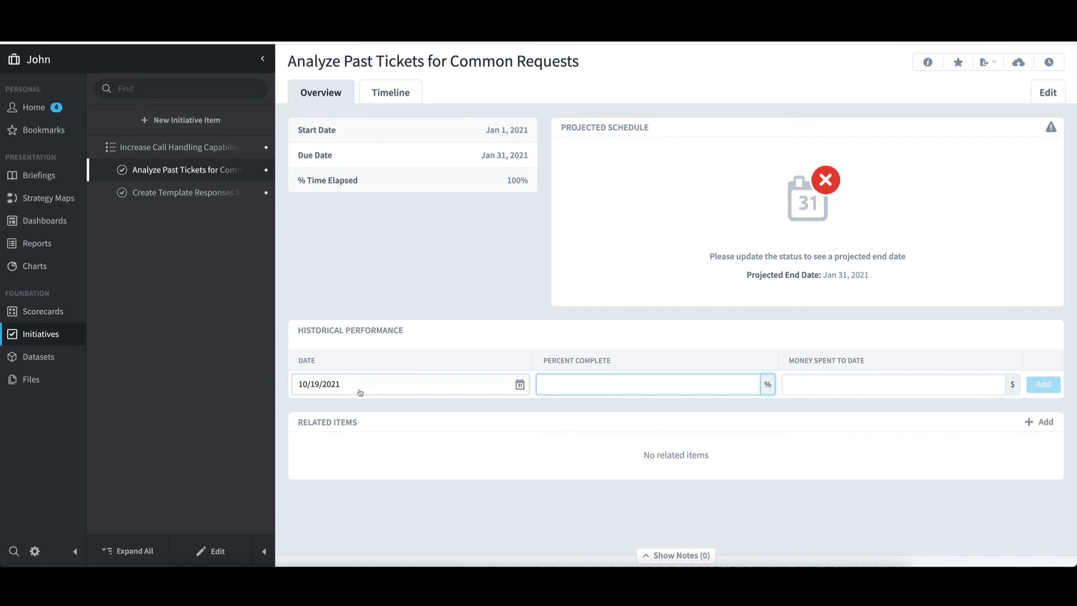
left_click(308, 387)
type("1/31/")
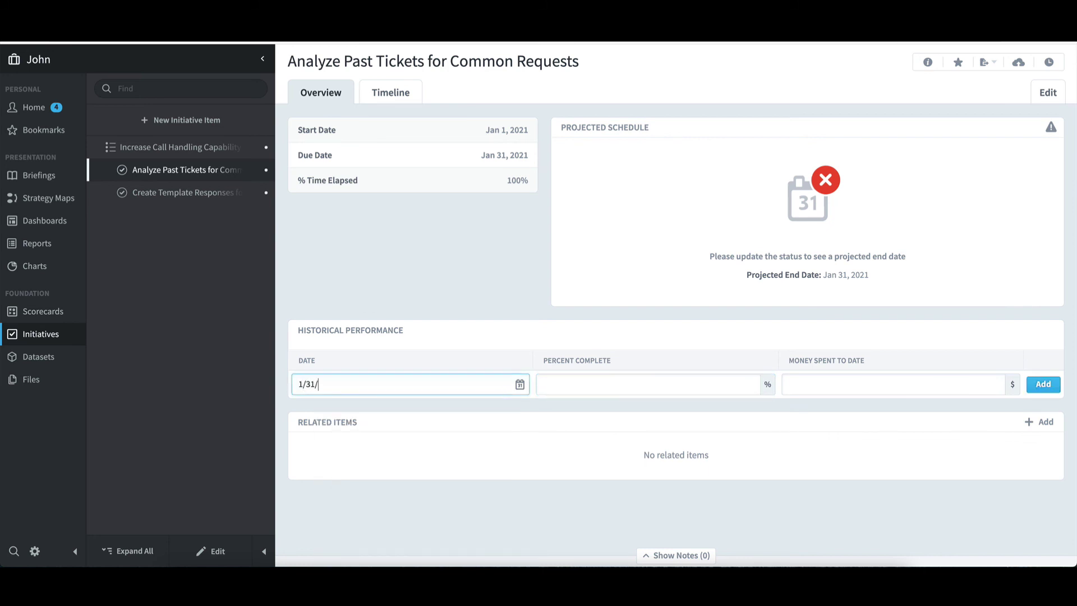
type("2021")
key("Tab")
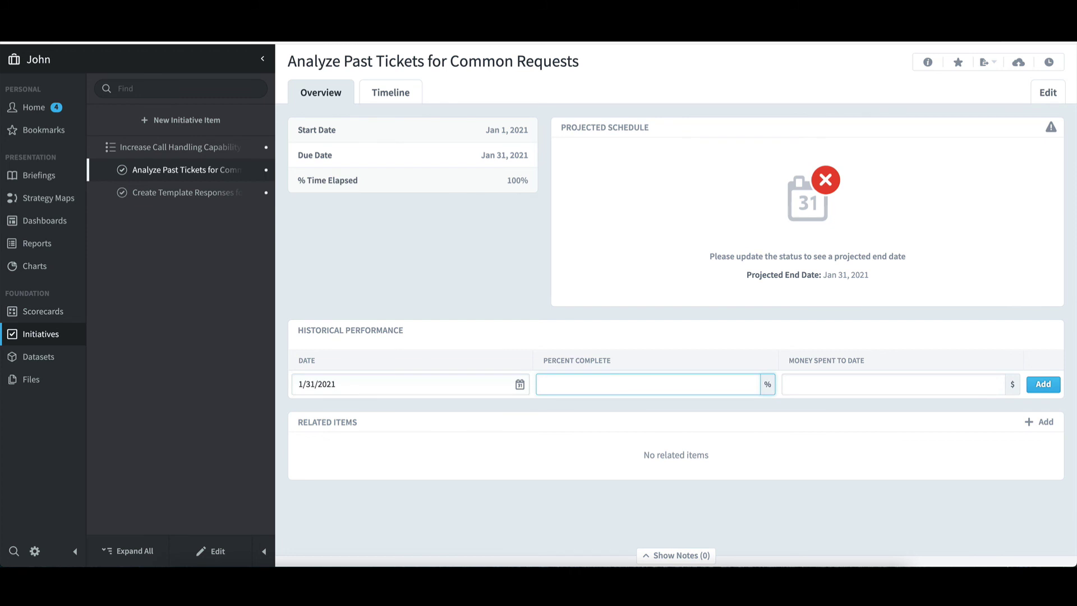
type("100")
left_click(1038, 386)
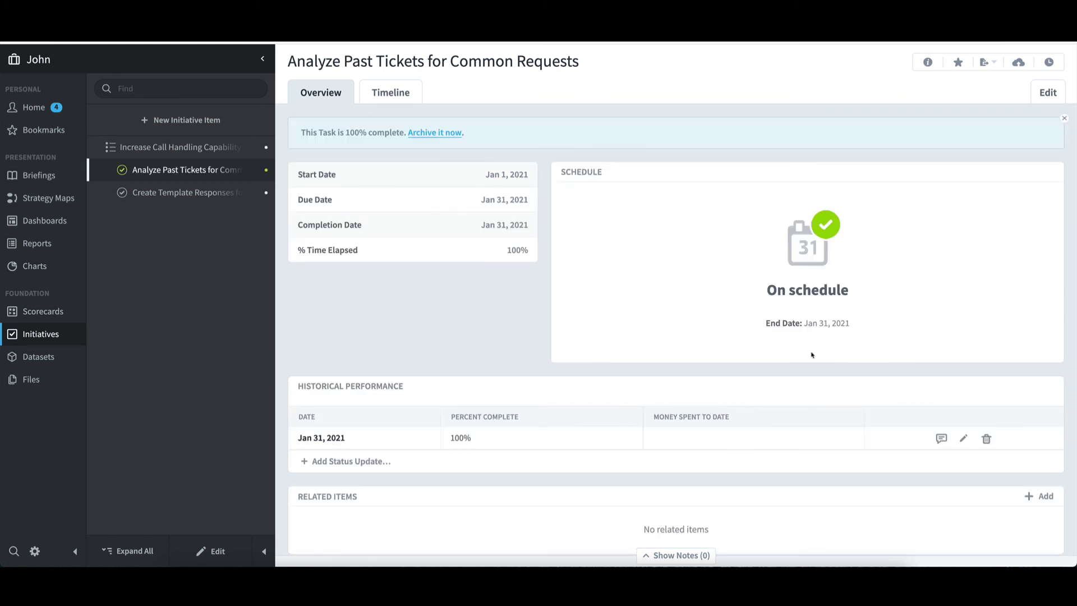
Add a status update to Create Template Responses for Common Issues dated 1/31/2021 at 100% complete.
left_click(230, 194)
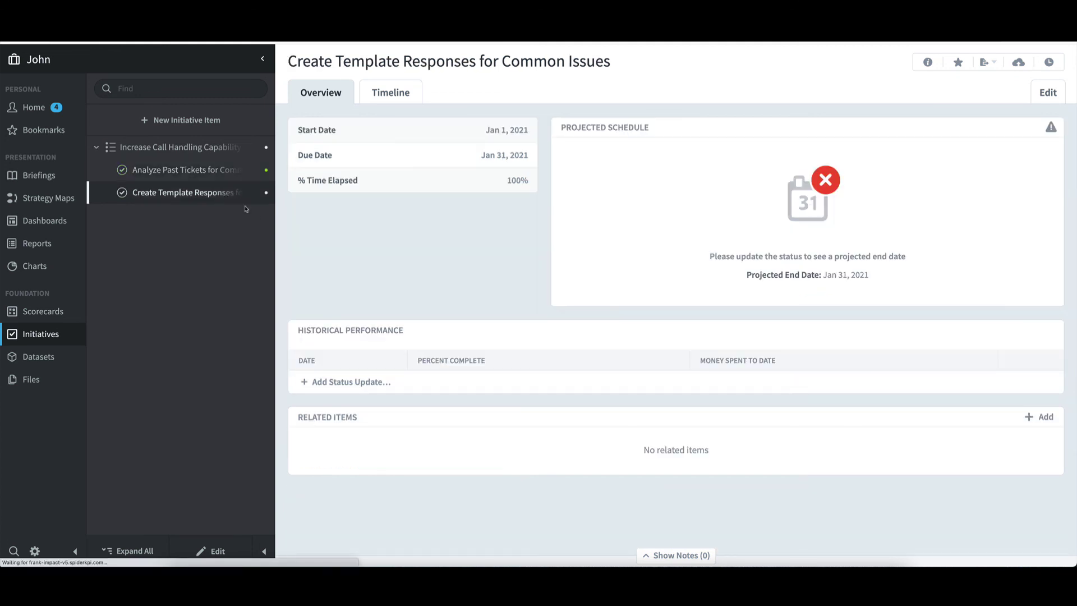
left_click(352, 382)
left_click(348, 386)
key("ctrl+a")
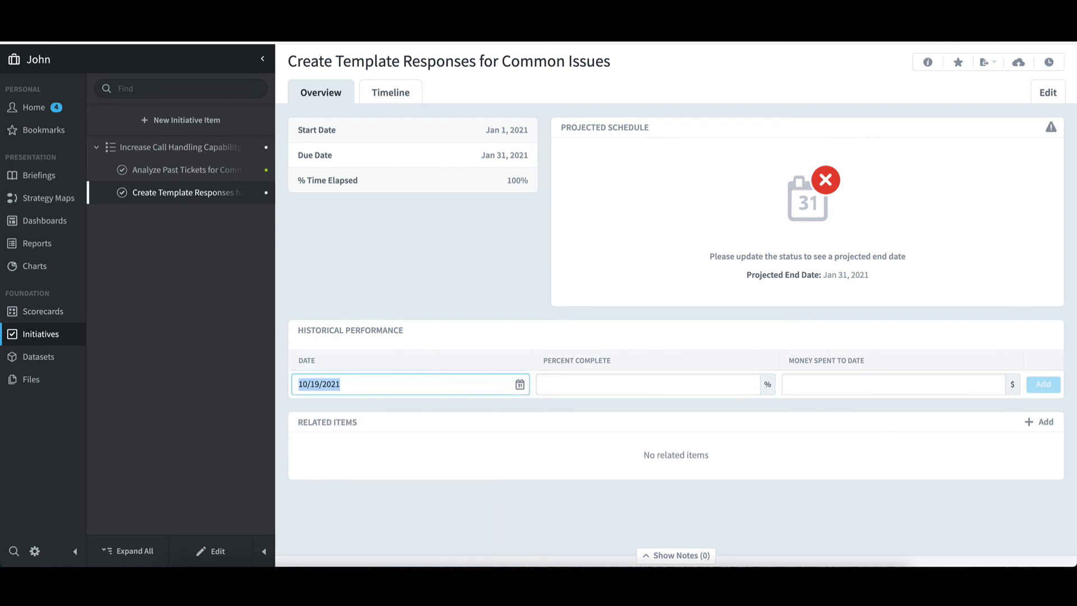
type("1/31/2021")
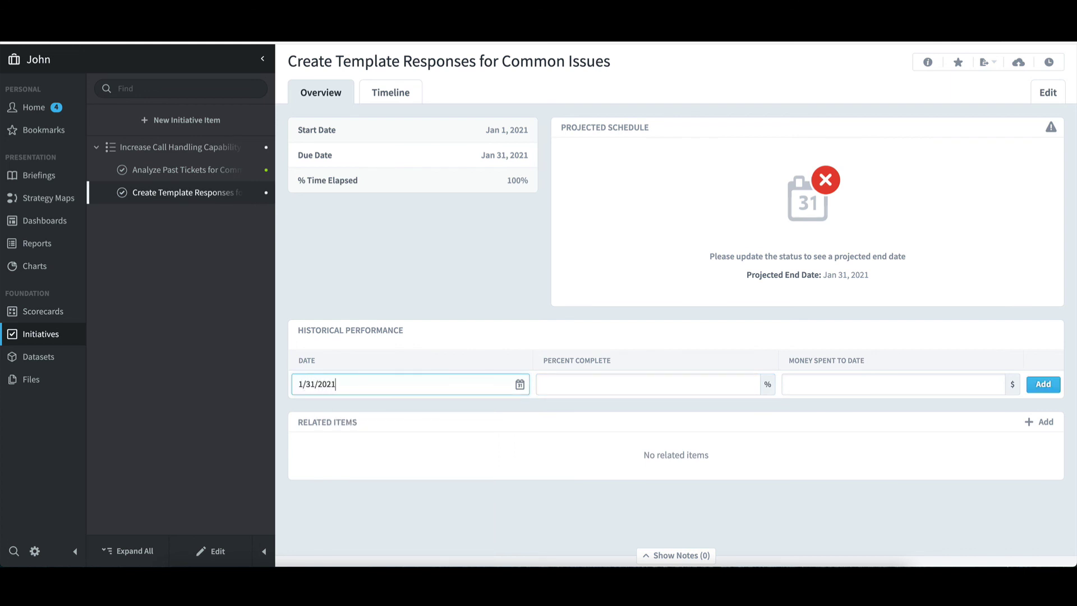
left_click(575, 384)
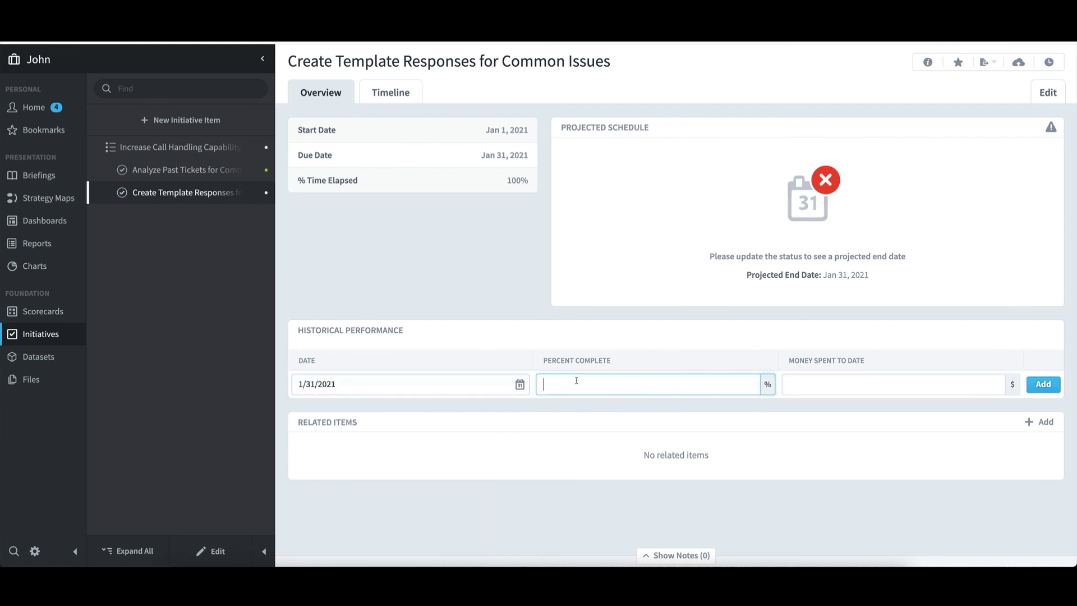
type("100")
left_click(1042, 384)
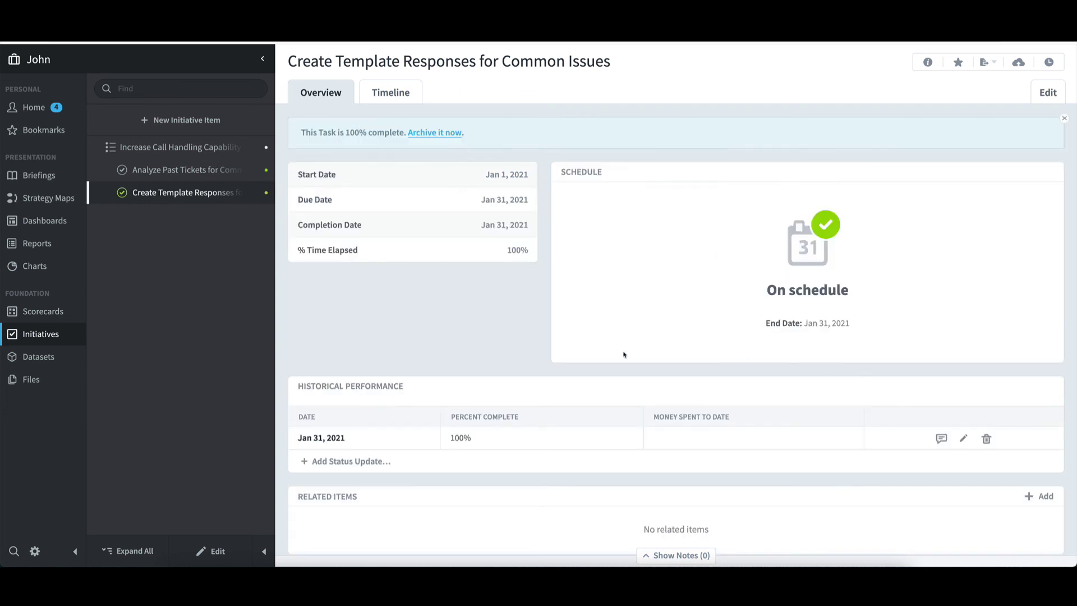
Add the Helpdesk Calls scorecard item as a related item of the Increase Call Handling Capability initiative.
left_click(172, 149)
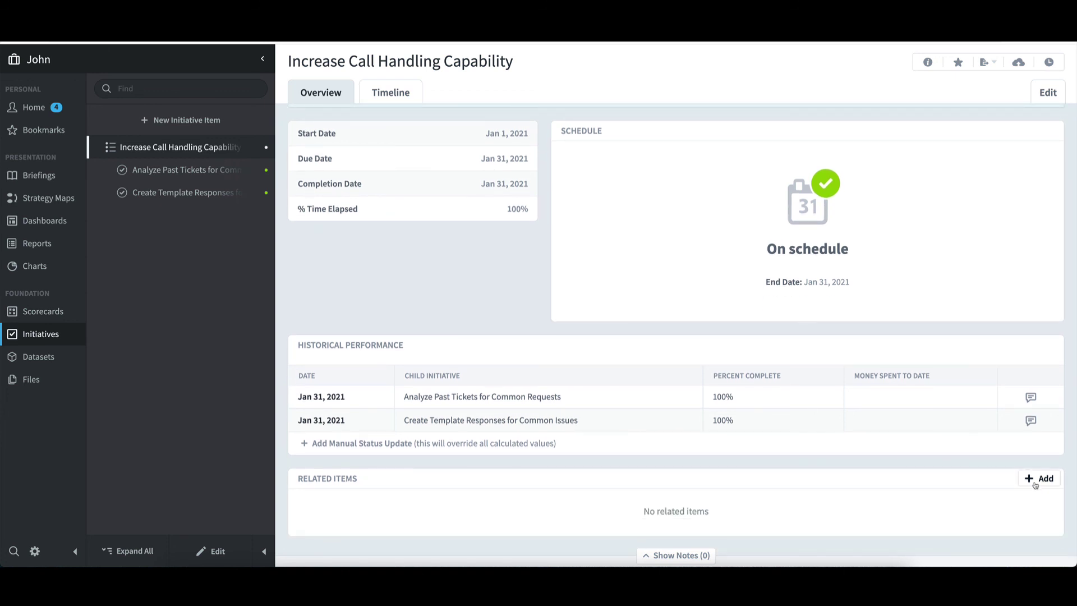
left_click(1036, 483)
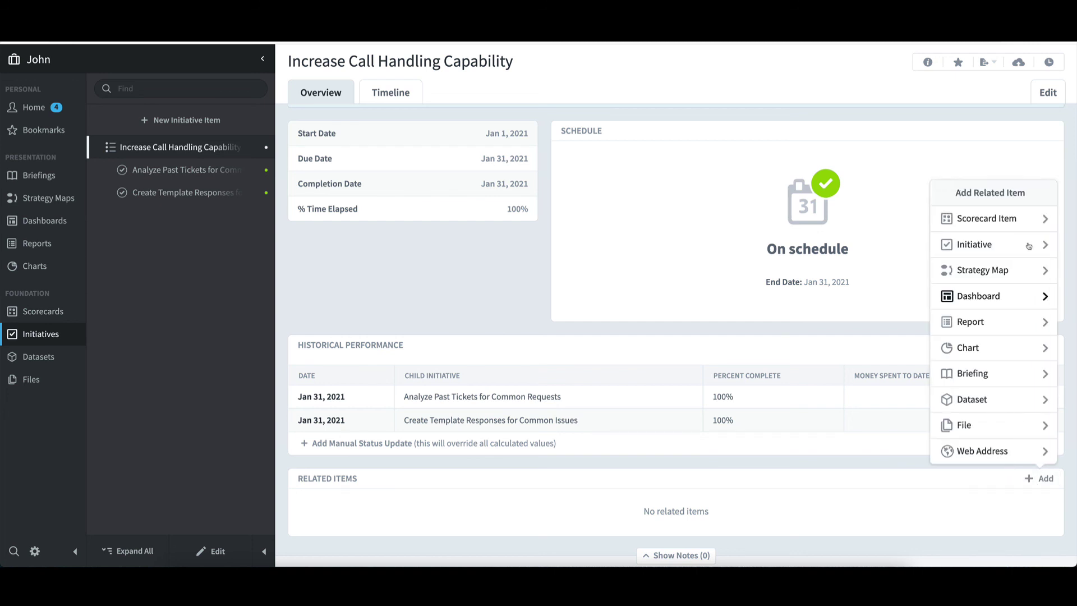
left_click(1001, 223)
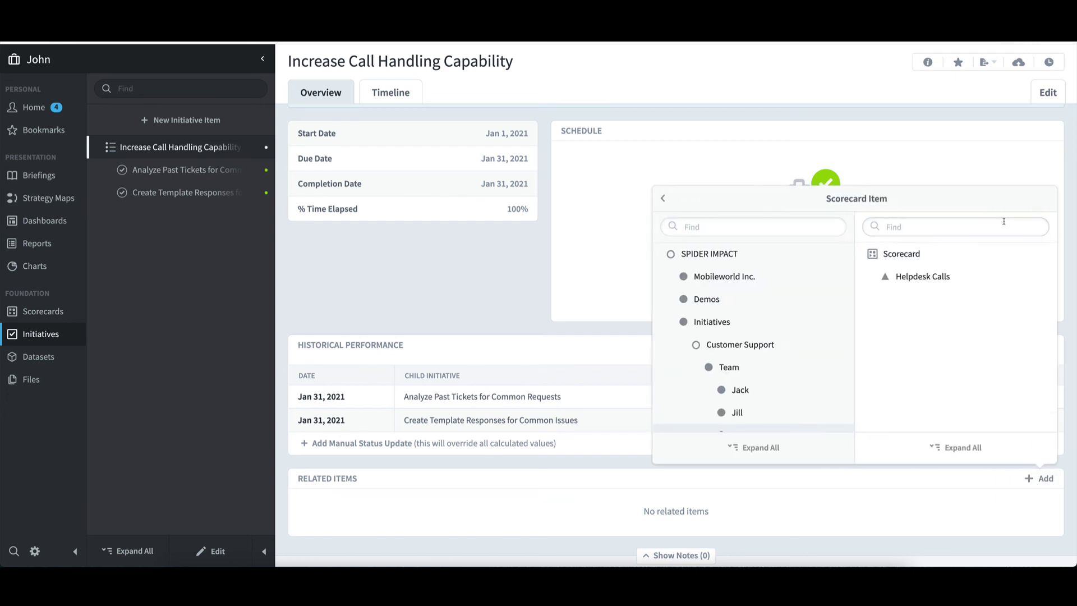
left_click(932, 277)
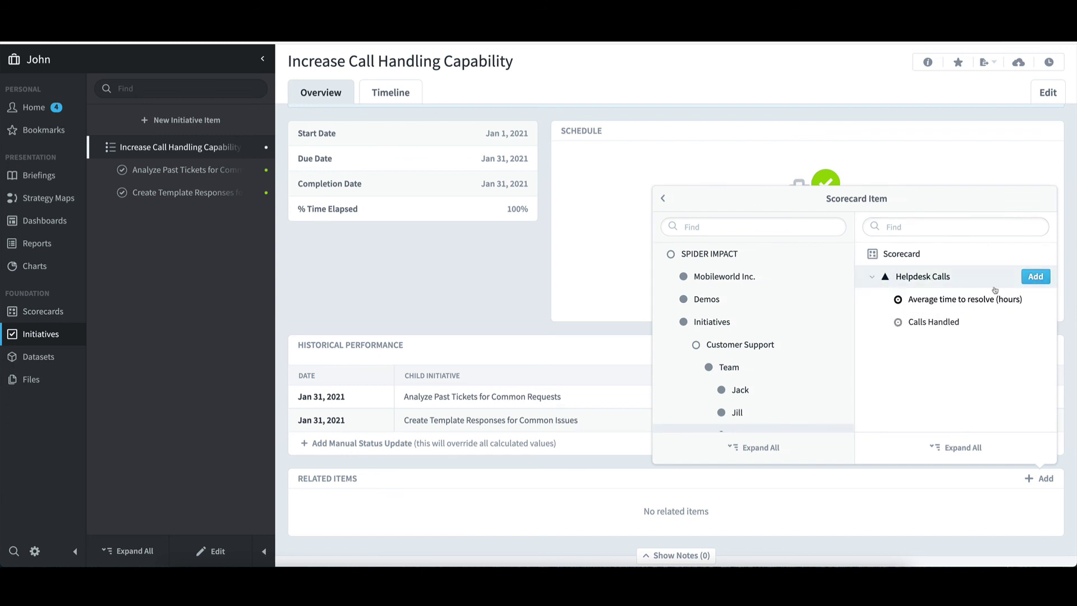
left_click(1030, 277)
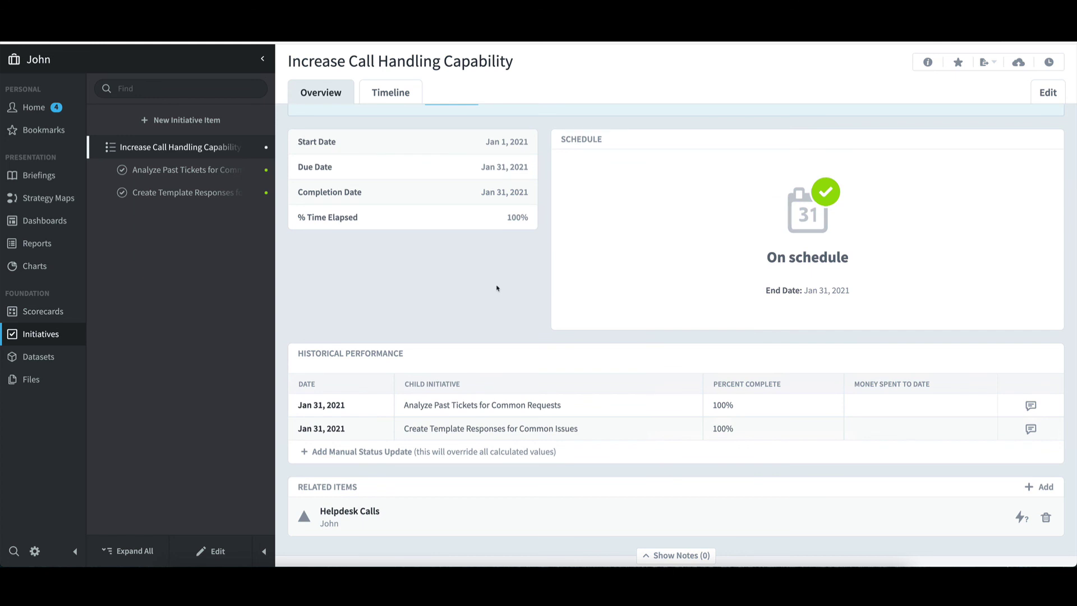
Review the historical performance of the related Helpdesk Calls item and its KPIs Average time to resolve (hours) and Calls Handled.
left_click(387, 520)
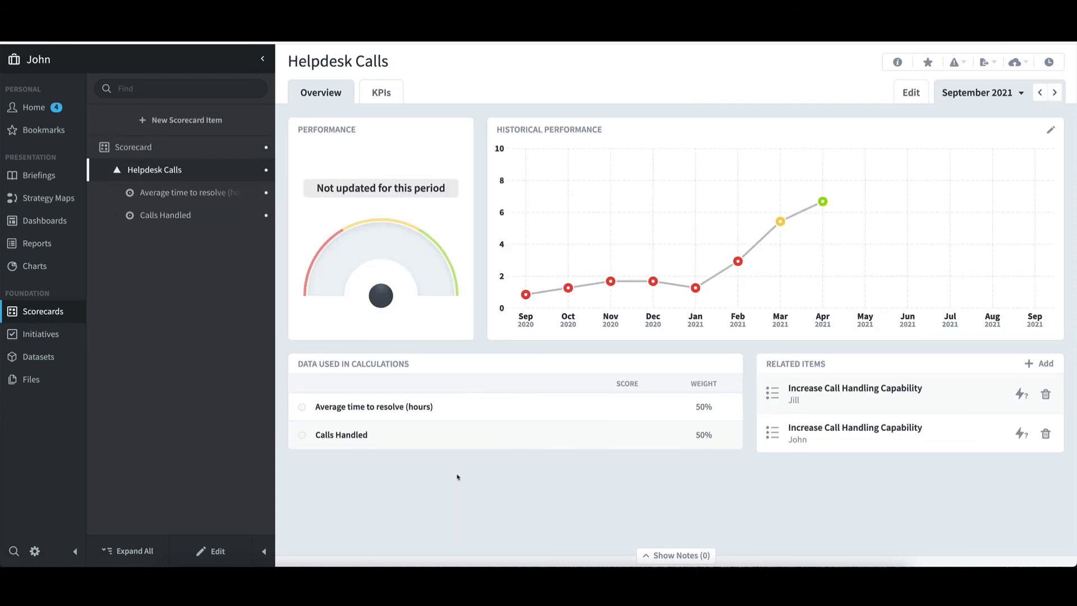
left_click(205, 193)
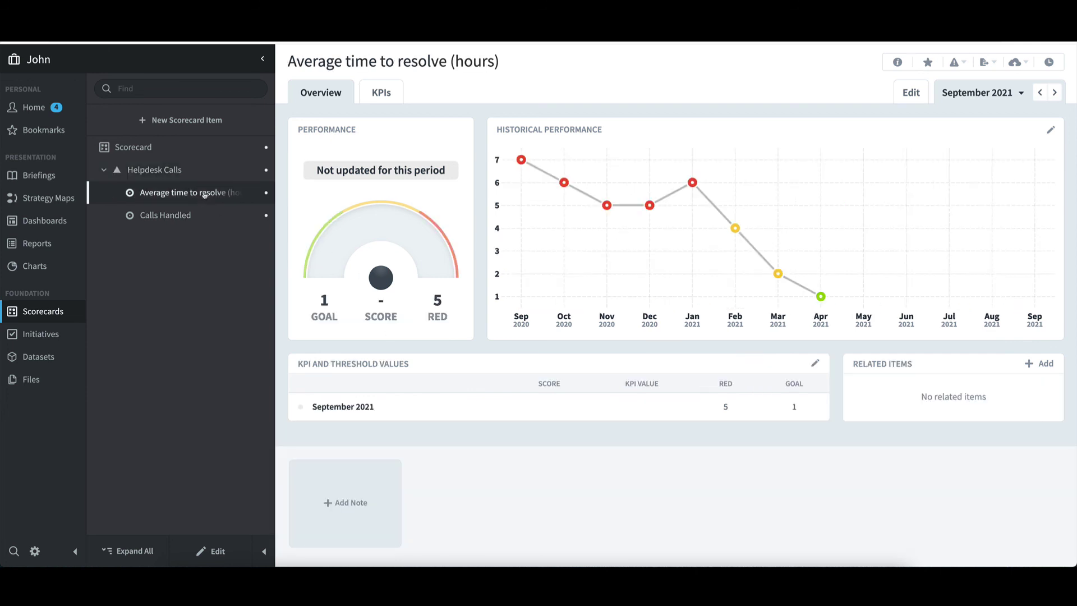
left_click(814, 363)
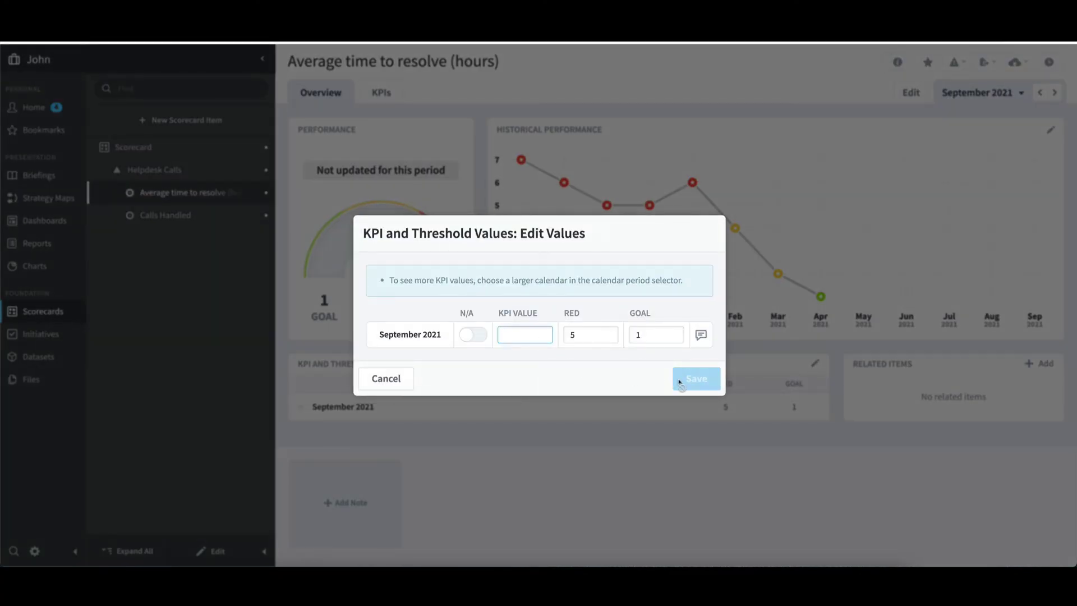
left_click(399, 379)
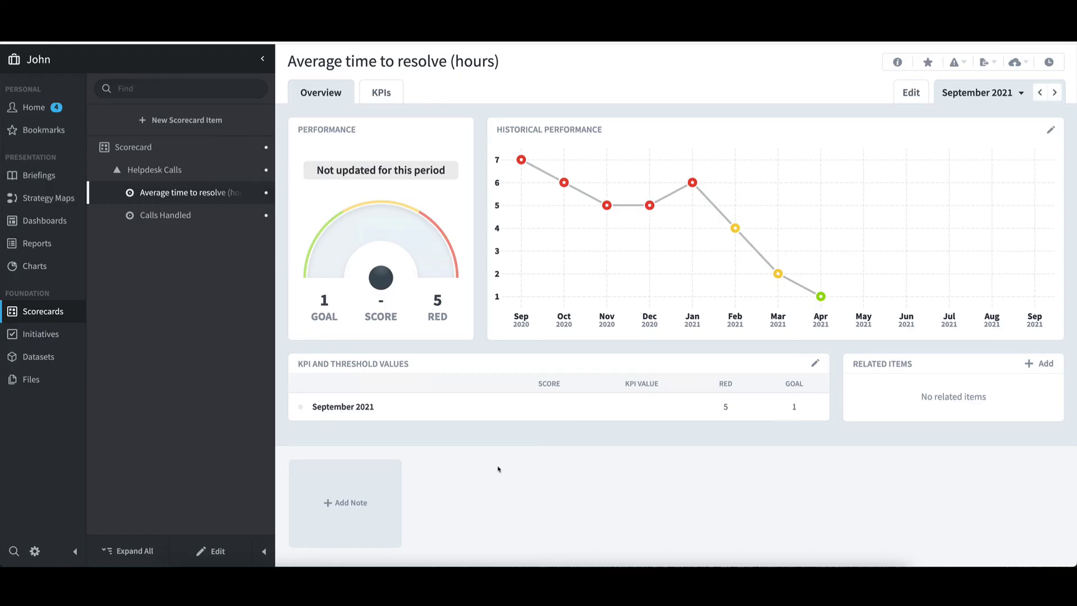
left_click(180, 217)
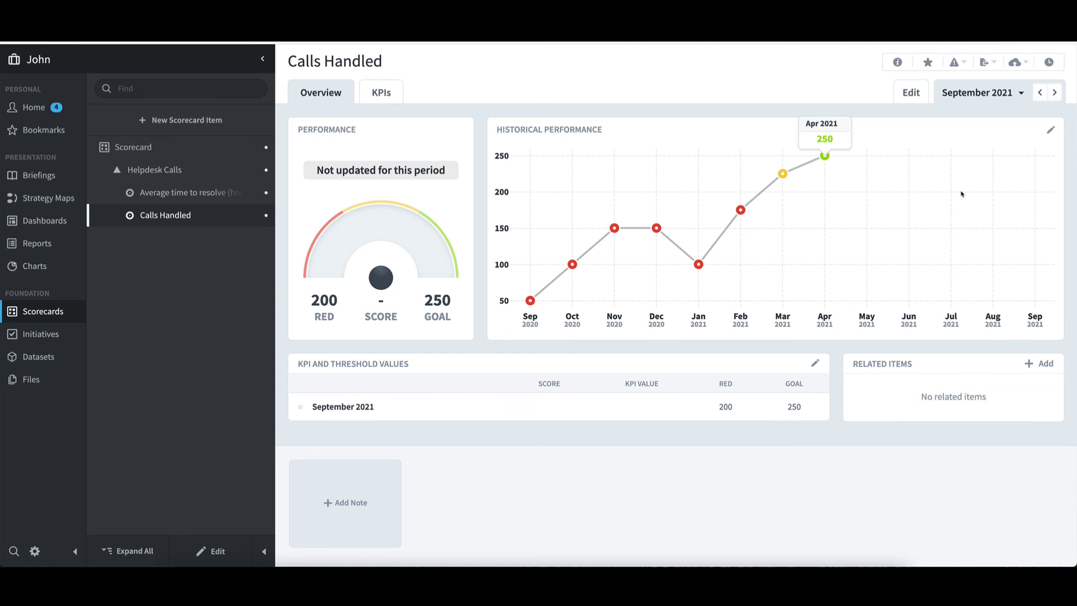
Open the Improve Call Handling dashboard to examine the KPI results before and after the initiative start.
left_click(34, 220)
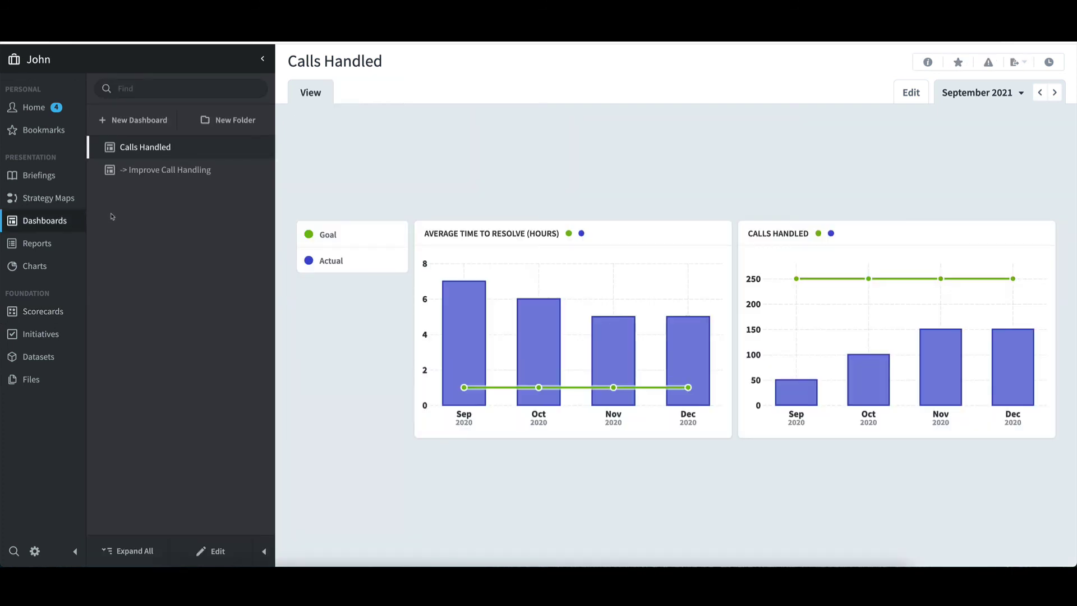
left_click(170, 170)
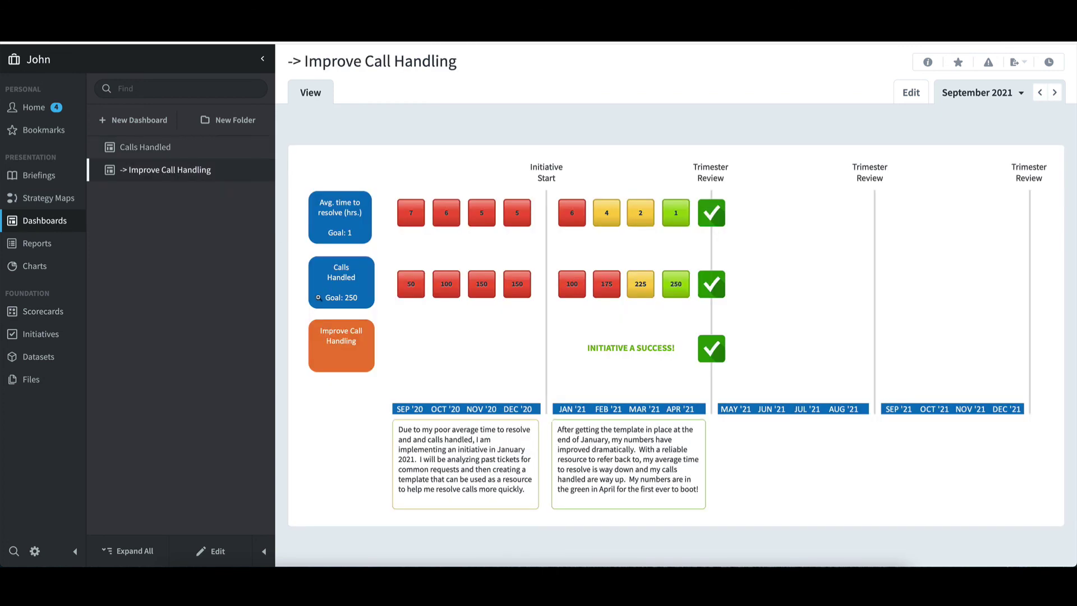